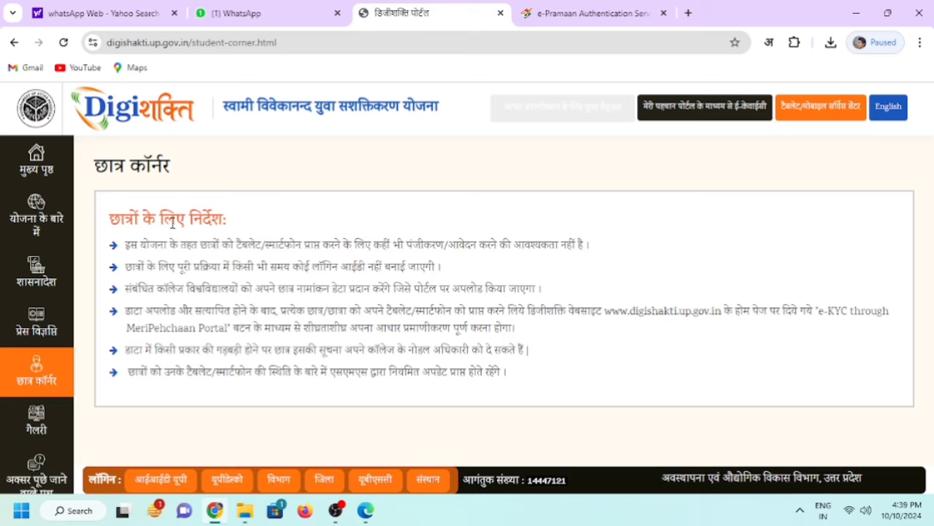
Step: Return to the Digishakti home page, dismiss the video popup and open e-KYC via MeriPehchaan
click(20, 167)
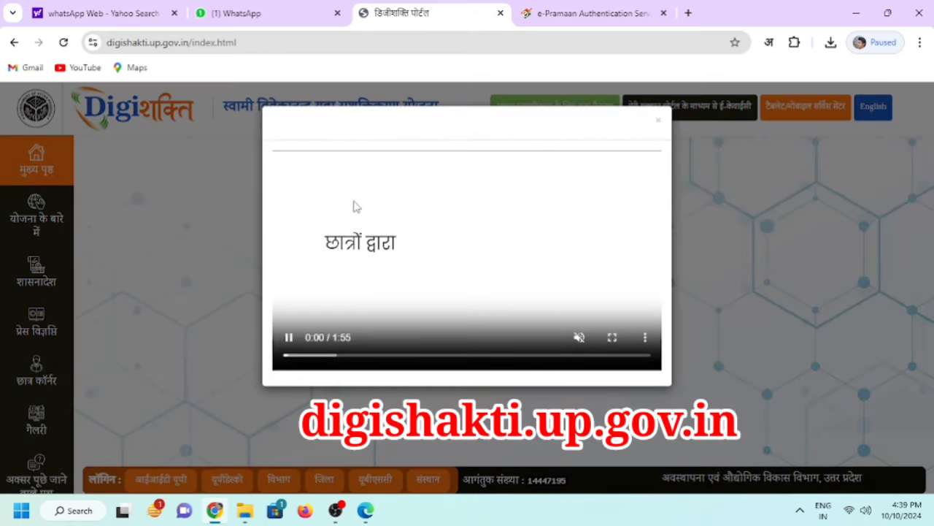
click(659, 122)
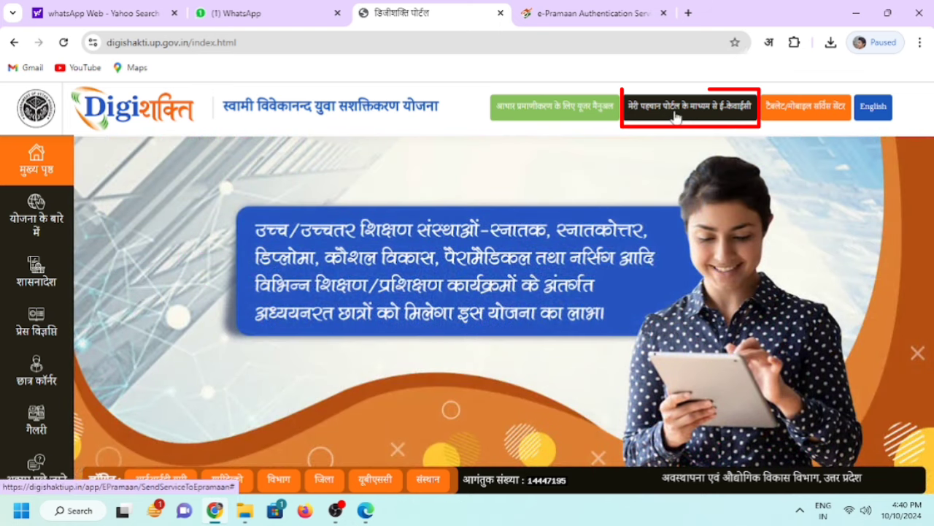
click(676, 116)
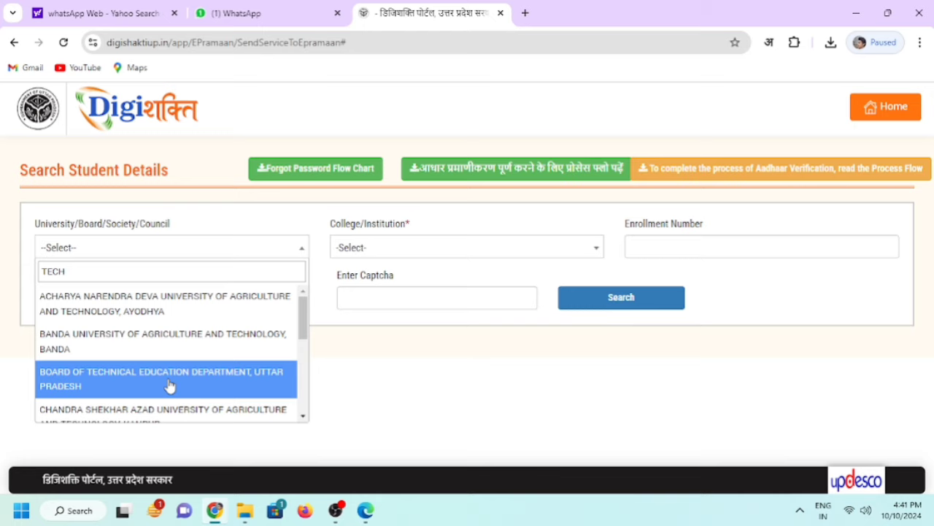
Step: Select Board of Technical Education and pick the student's college from the filtered list
click(169, 386)
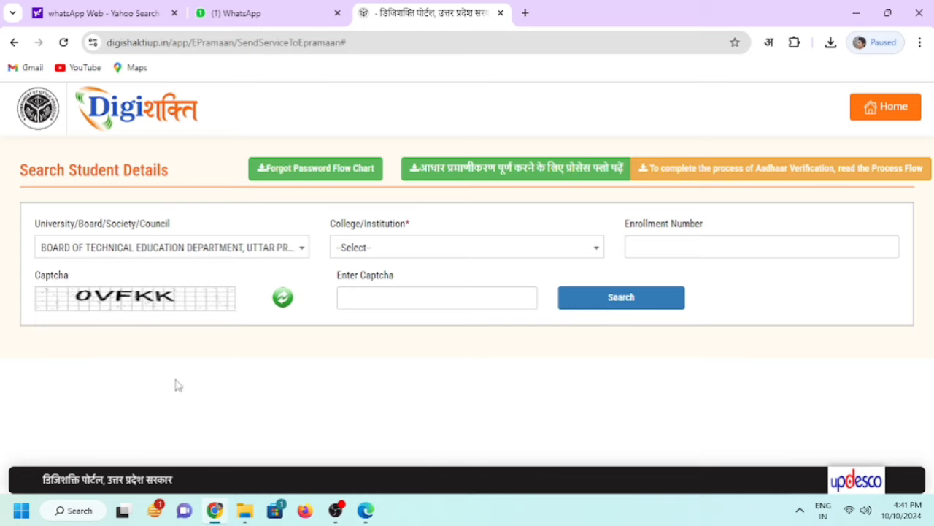
click(387, 252)
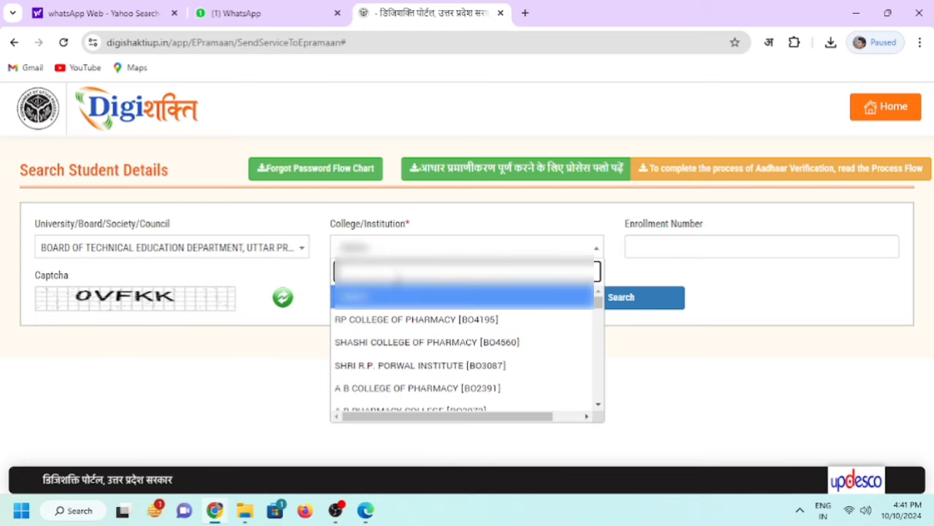
text(ac)
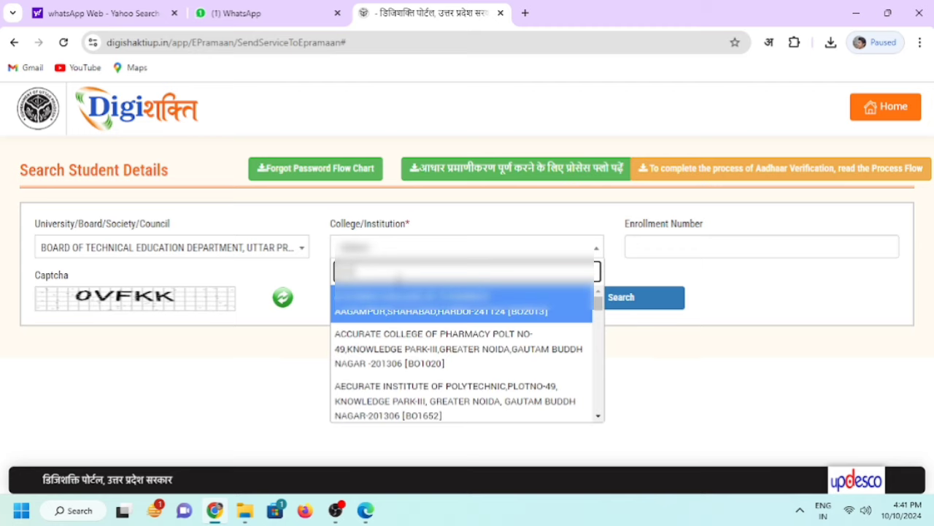
key(BackSpace)
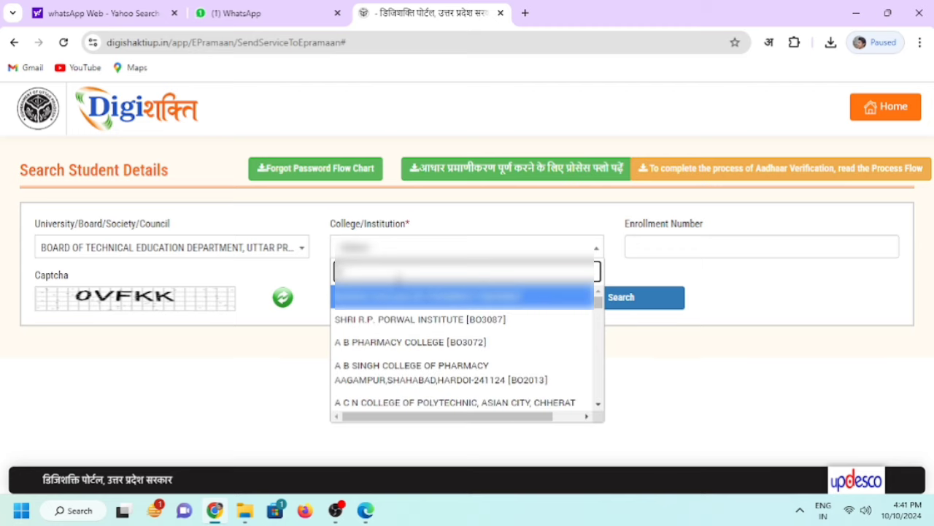
key(BackSpace)
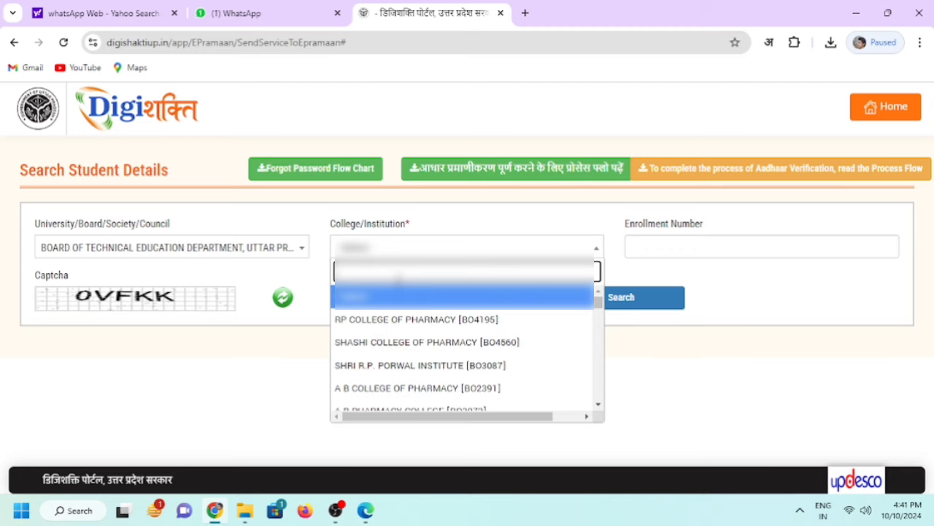
text(a)
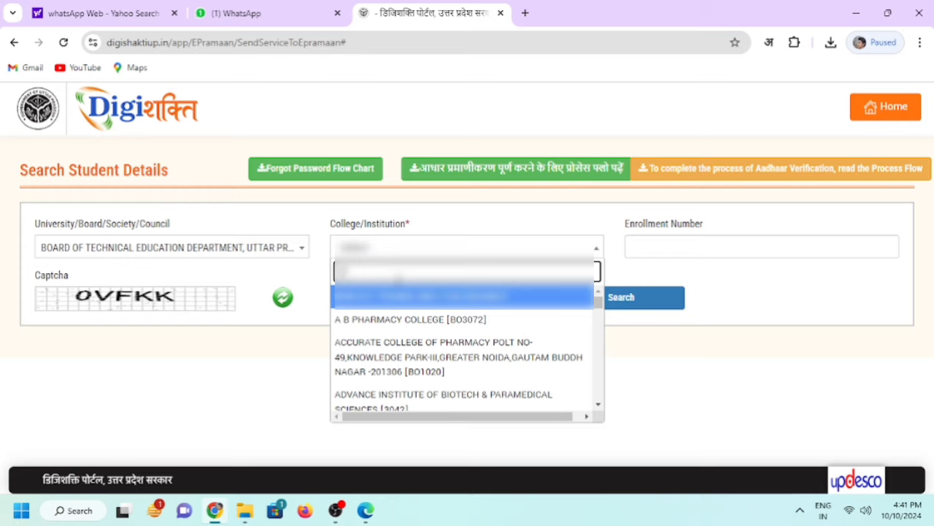
text(k.p)
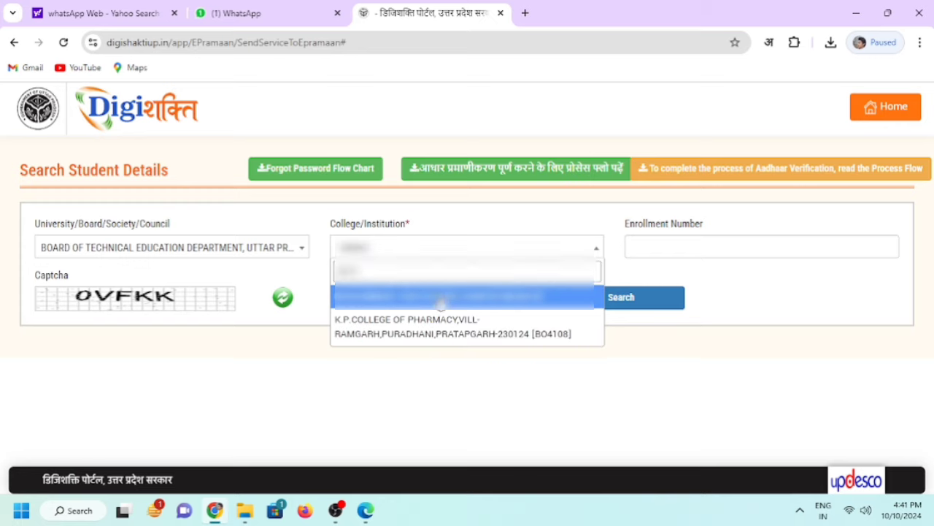
click(440, 297)
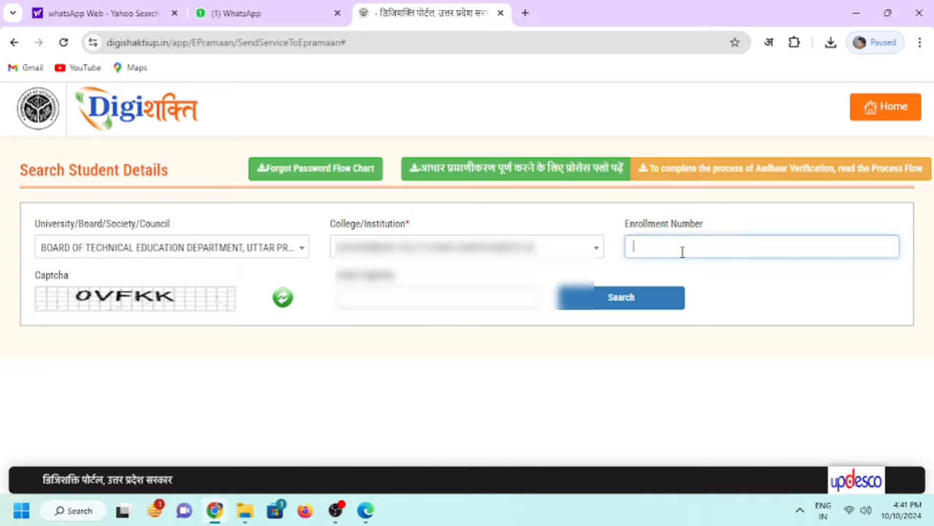
Step: Paste the enrollment number, fill in the captcha and search for the student's details
key(ctrl+v)
key(Tab)
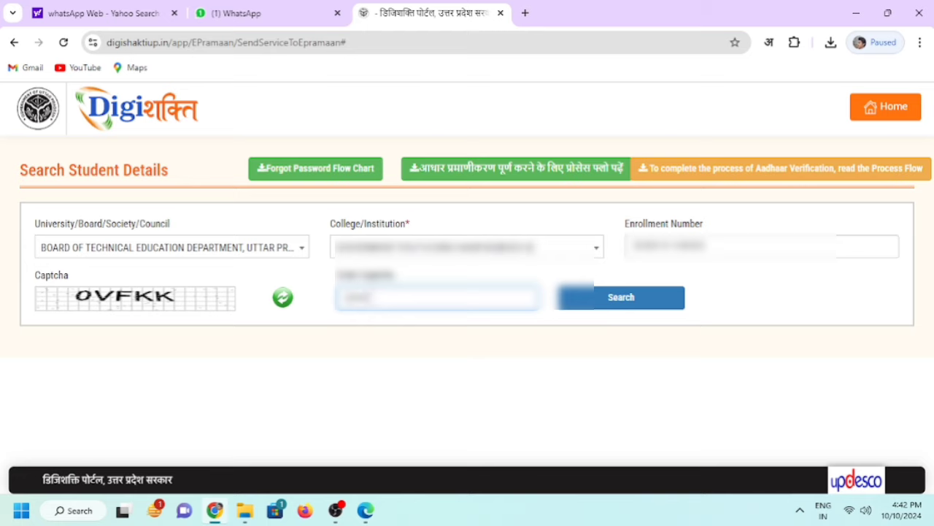
key(Tab)
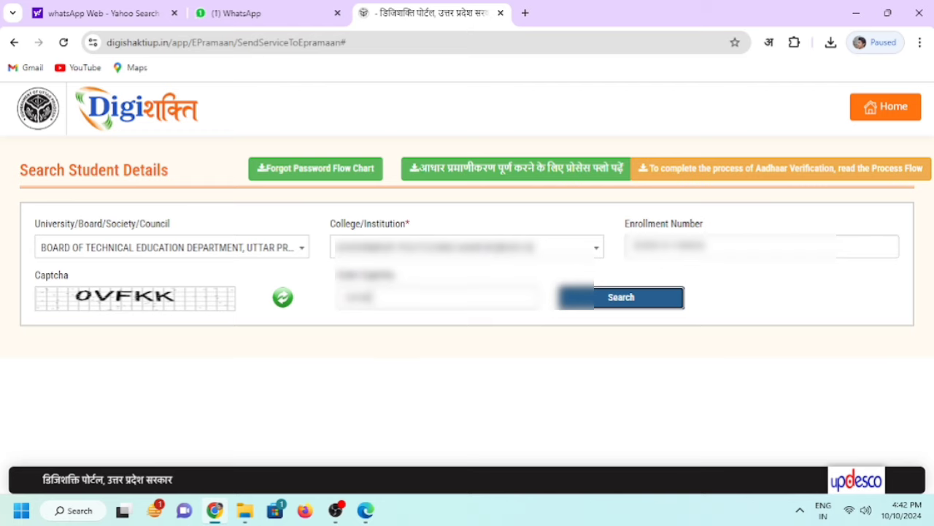
click(659, 298)
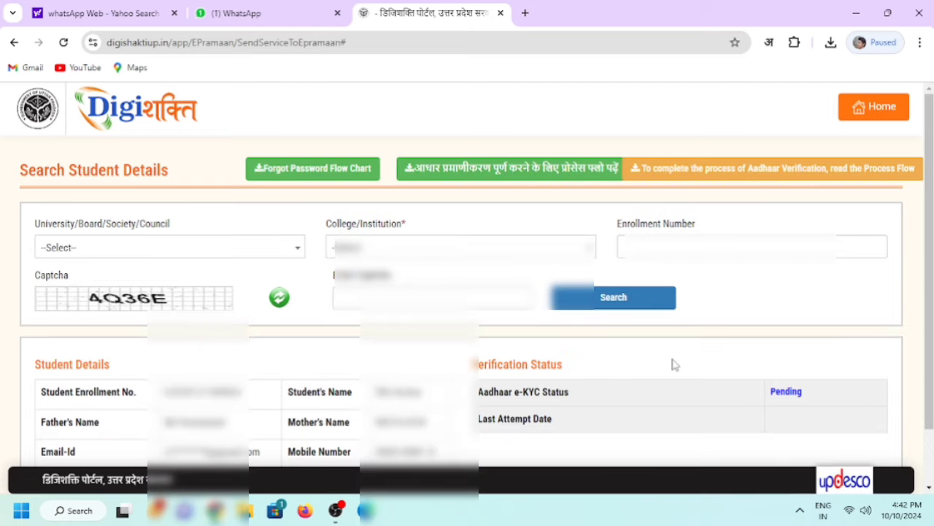
Step: Start the student's verification with 'Verify through the Login using e-Pramaan MeriPehchaan'
scroll(675, 363, down, 1)
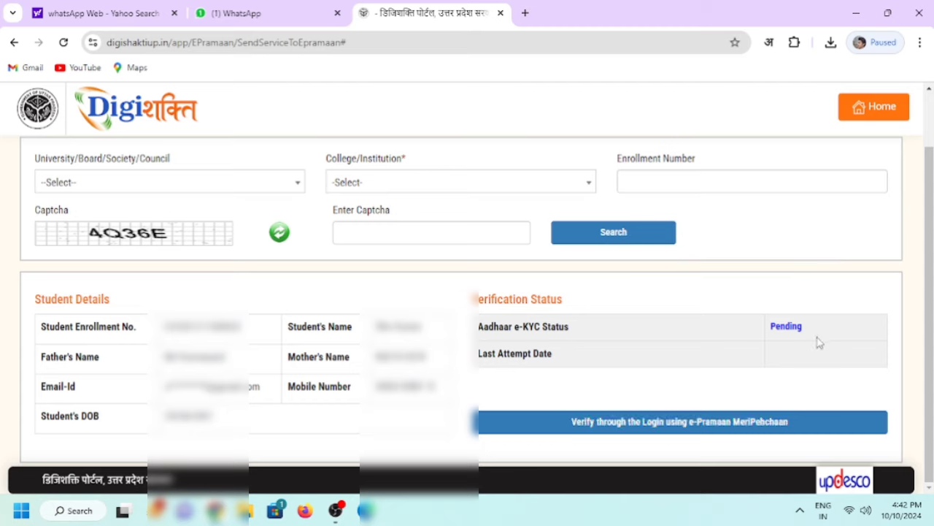
click(624, 430)
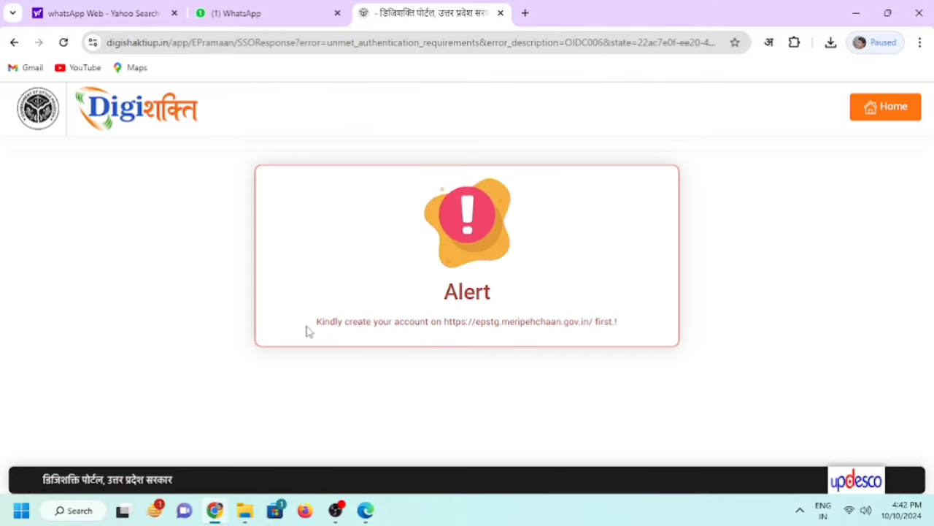
Step: Note the alert's account-creation message, return to the Digishakti home page, and start searching 'MERI'
drag(310, 324, 456, 322)
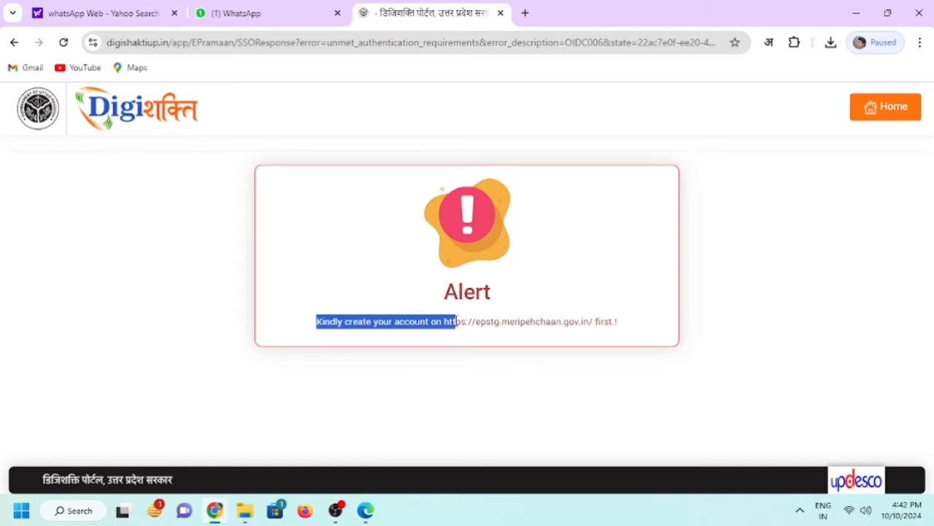
click(573, 320)
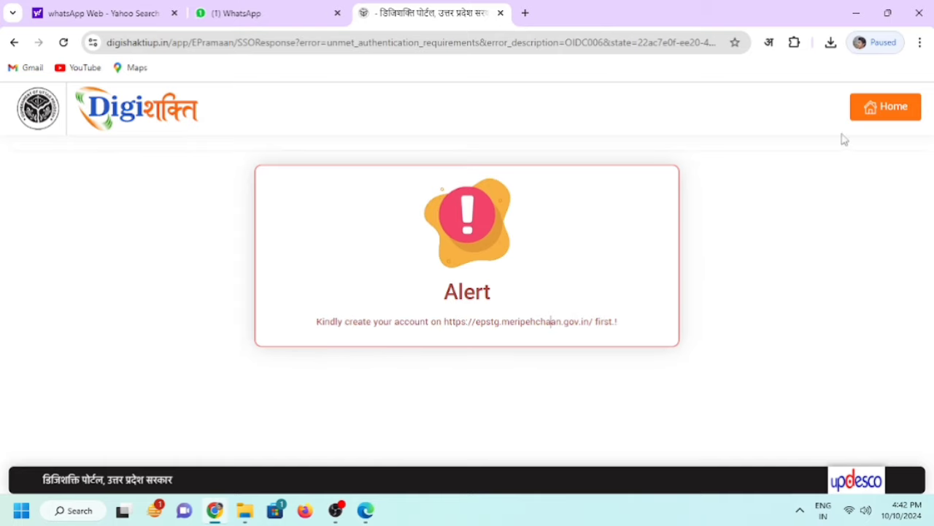
click(870, 119)
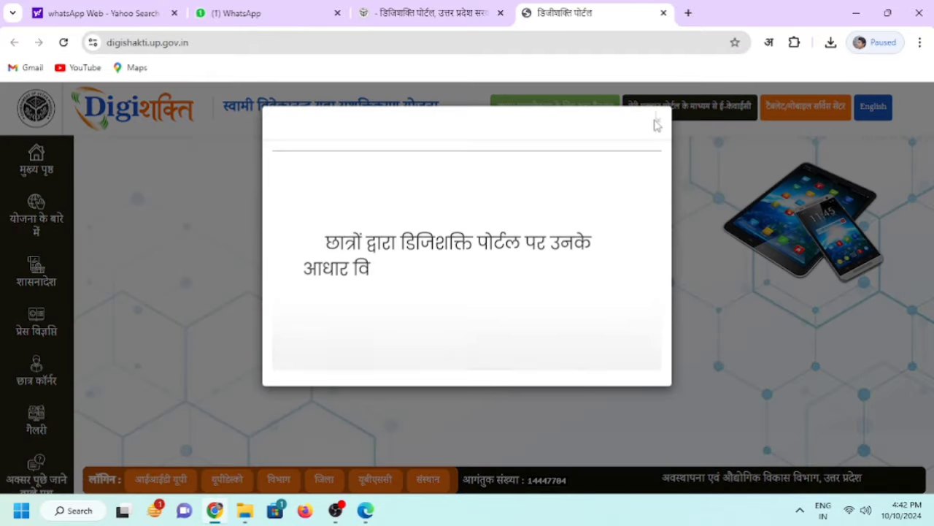
click(660, 124)
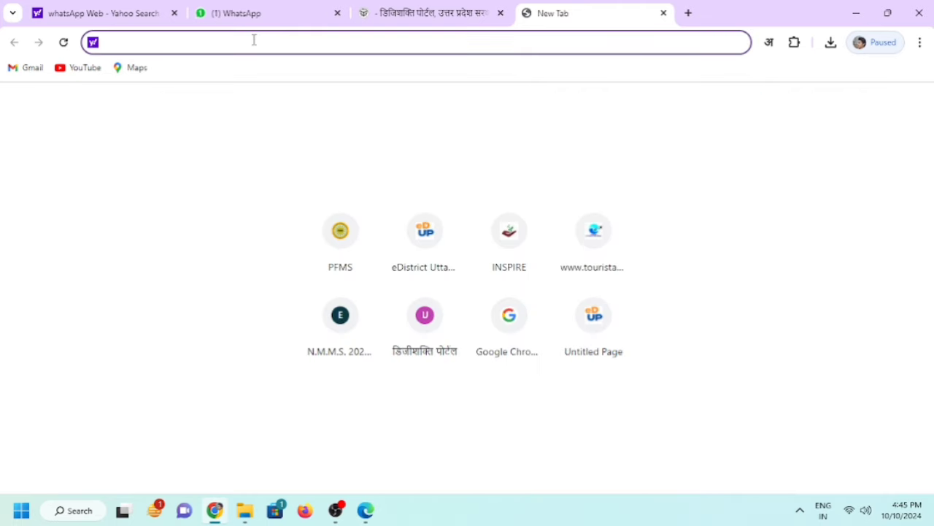
text(MERI)
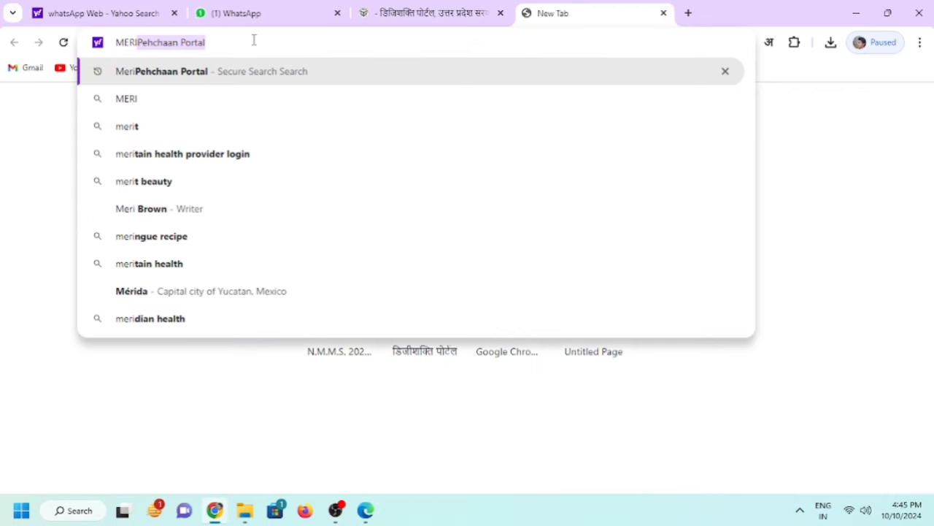
Step: Search 'MeriPehchaan Portal' and open the 'MeriPehchaan | Govt. of India' result
key(Return)
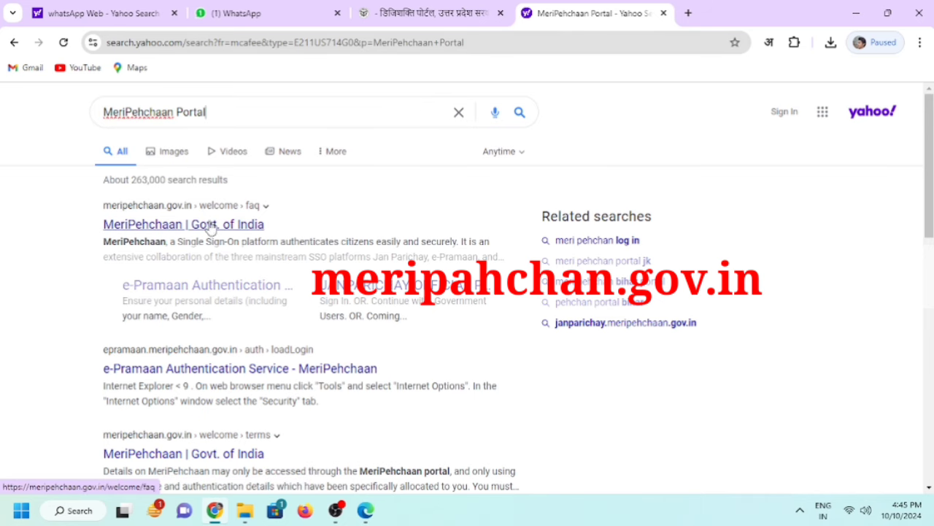
click(169, 228)
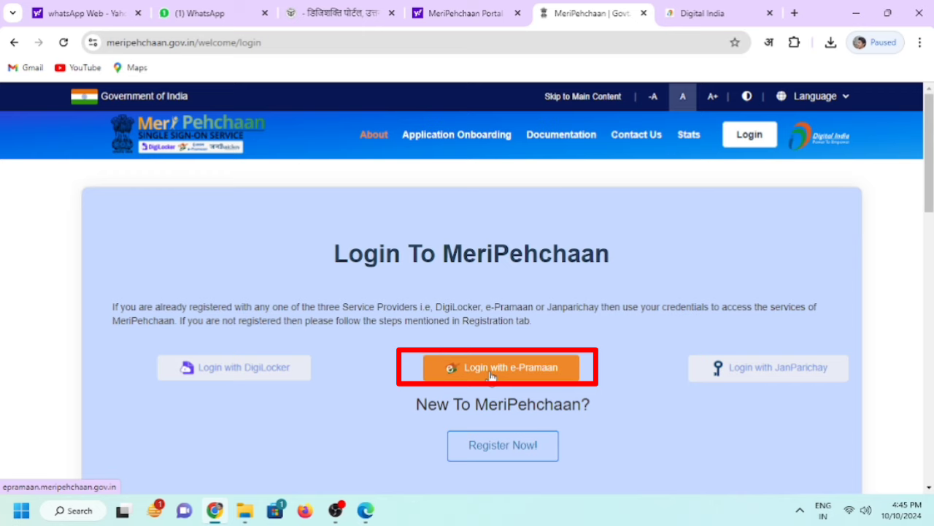
Step: Choose Login with e-Pramaan, then 'New user? Sign up for MeriPehchaan' to reach registration
click(490, 373)
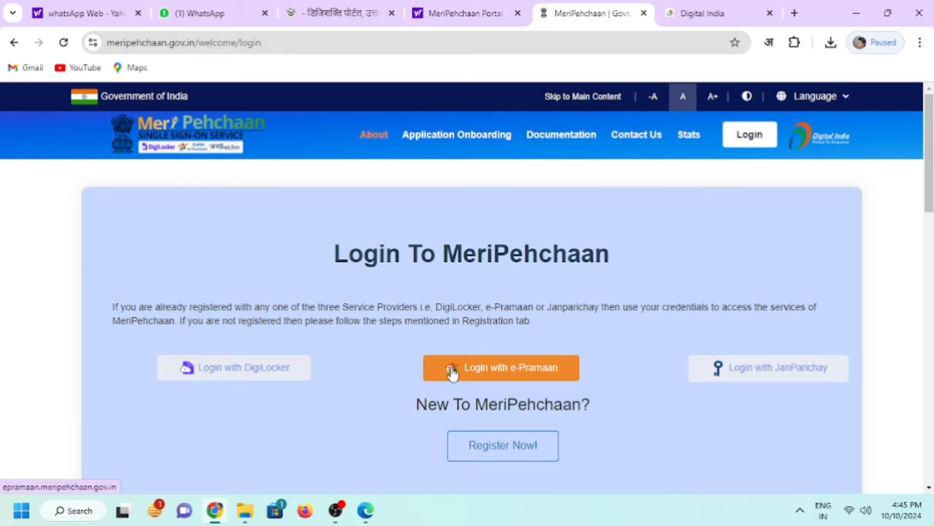
click(502, 370)
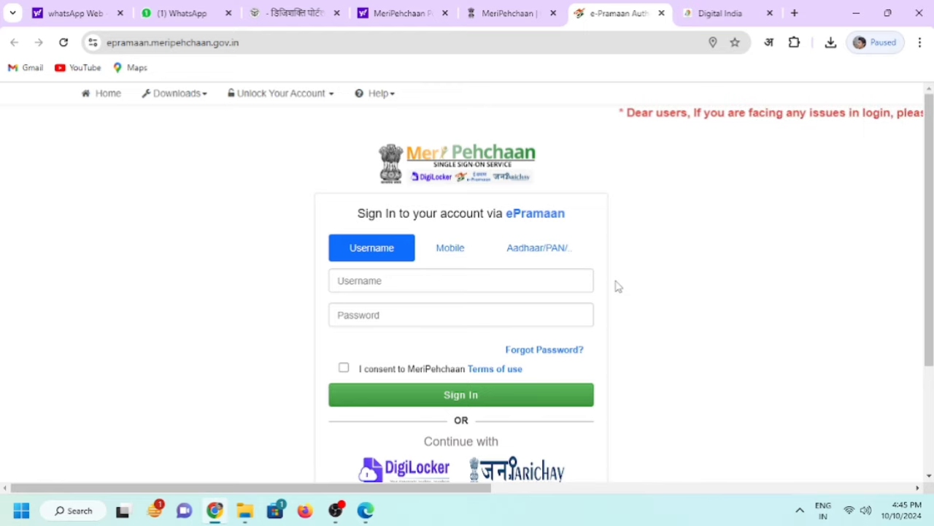
scroll(615, 286, down, 2)
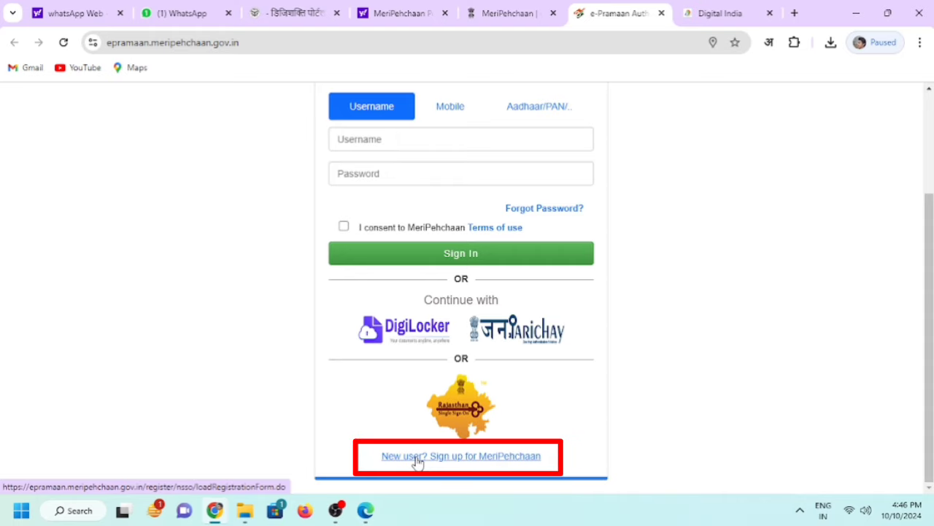
click(421, 458)
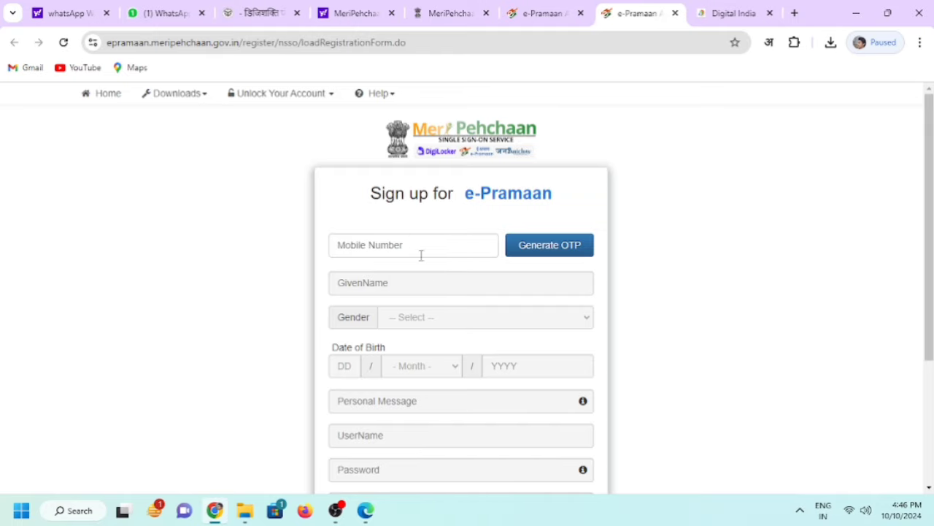
Step: Enter the mobile number and request an OTP for it
scroll(431, 292, down, 3)
scroll(453, 340, up, 3)
click(400, 245)
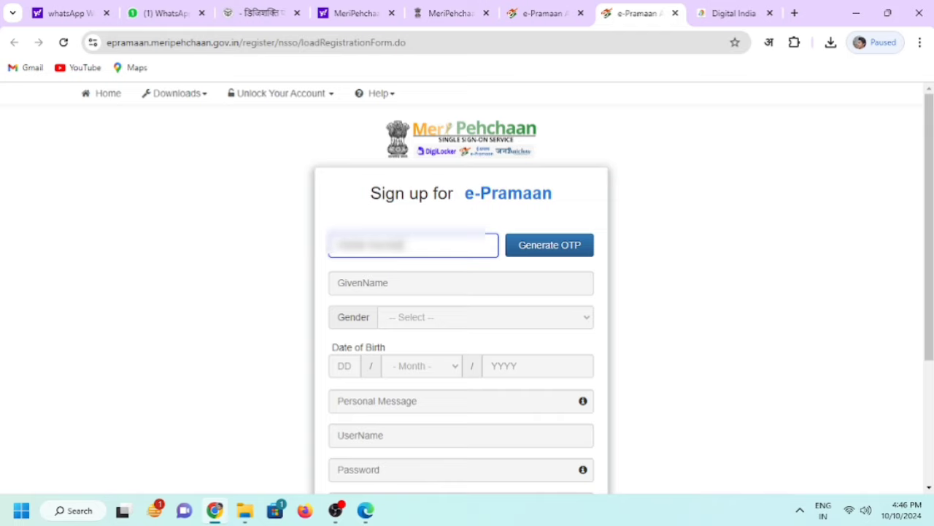
text(987)
click(454, 285)
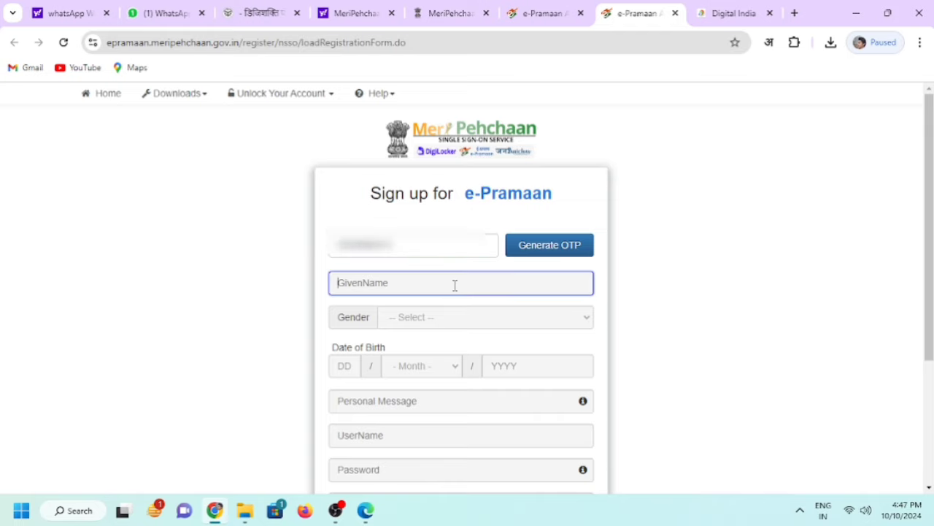
click(561, 252)
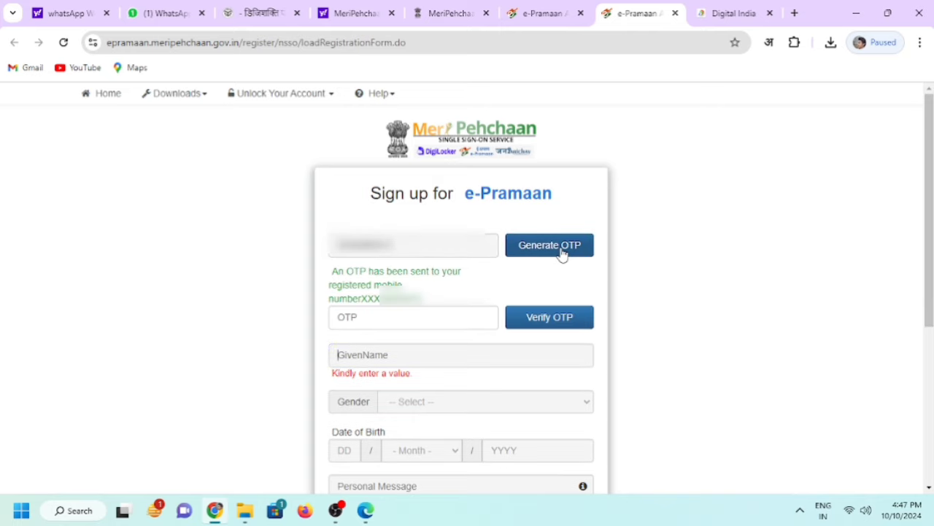
Step: Paste the received OTP into the OTP field and verify it
click(419, 319)
key(ctrl+v)
click(418, 355)
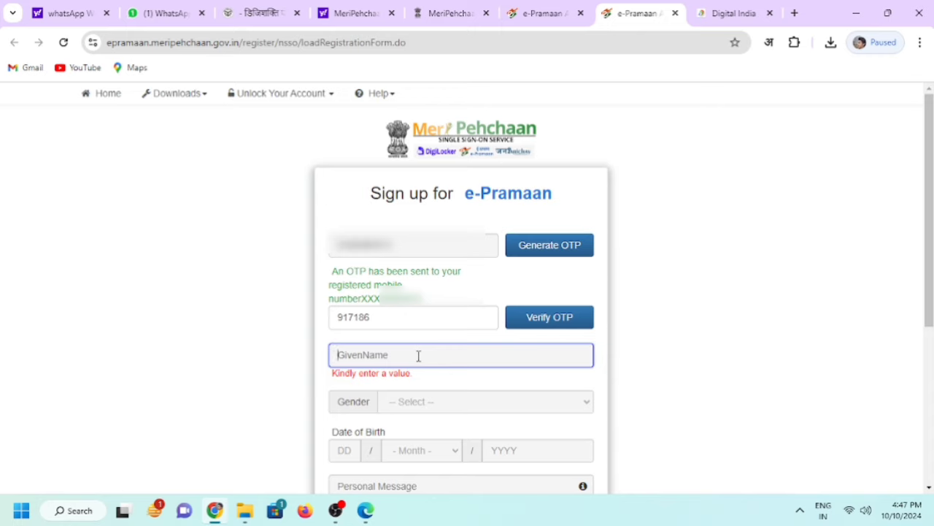
click(409, 373)
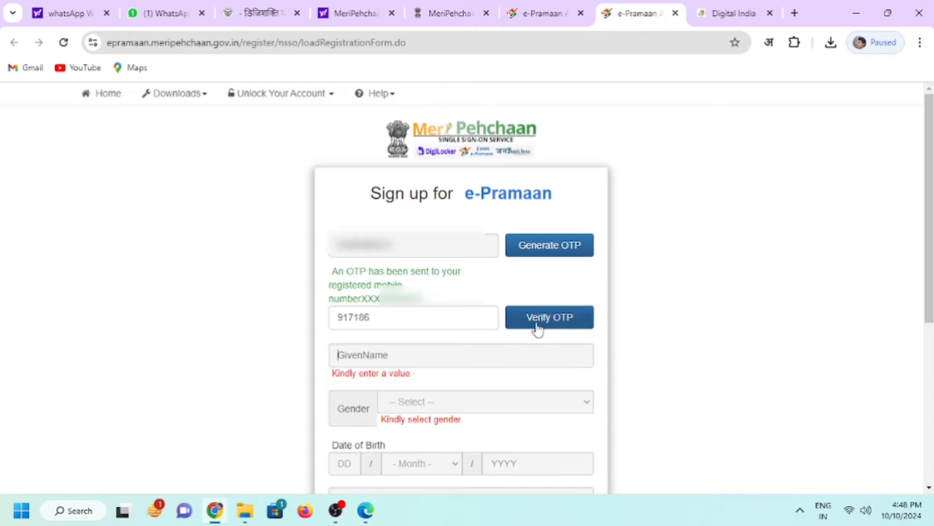
click(417, 359)
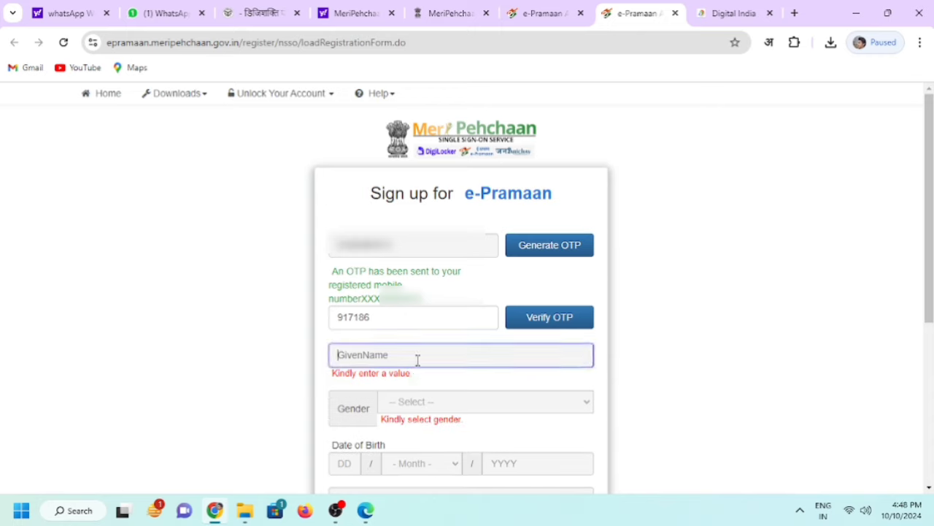
click(407, 317)
click(536, 326)
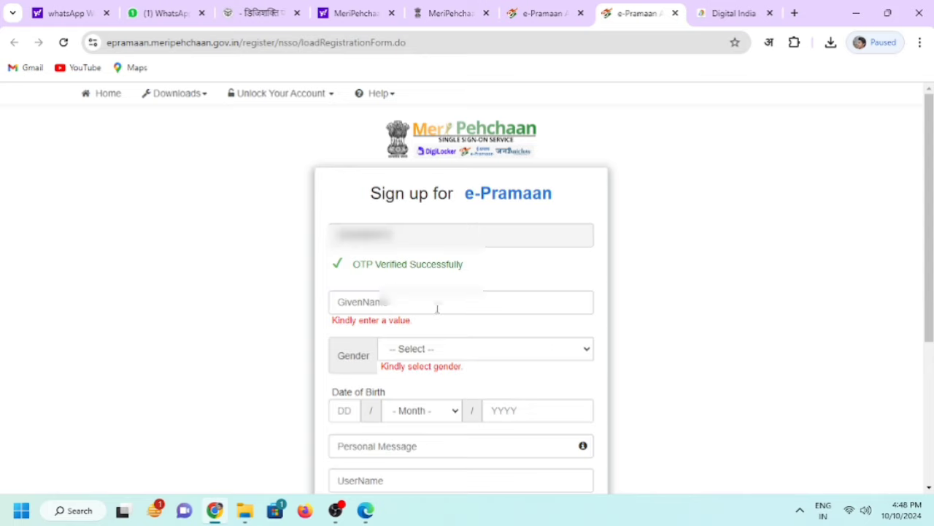
Step: Enter the given name, set gender to Male, and give an April birth month and birth year
click(436, 306)
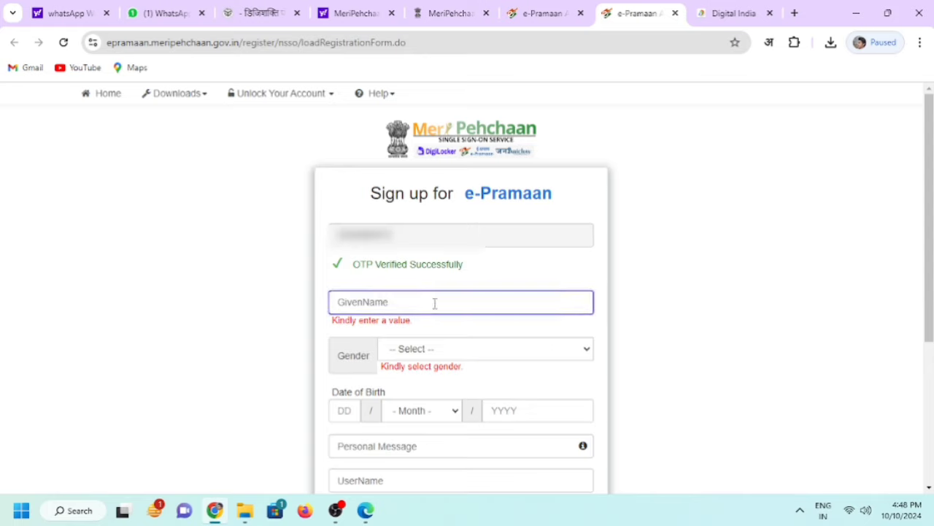
text(A)
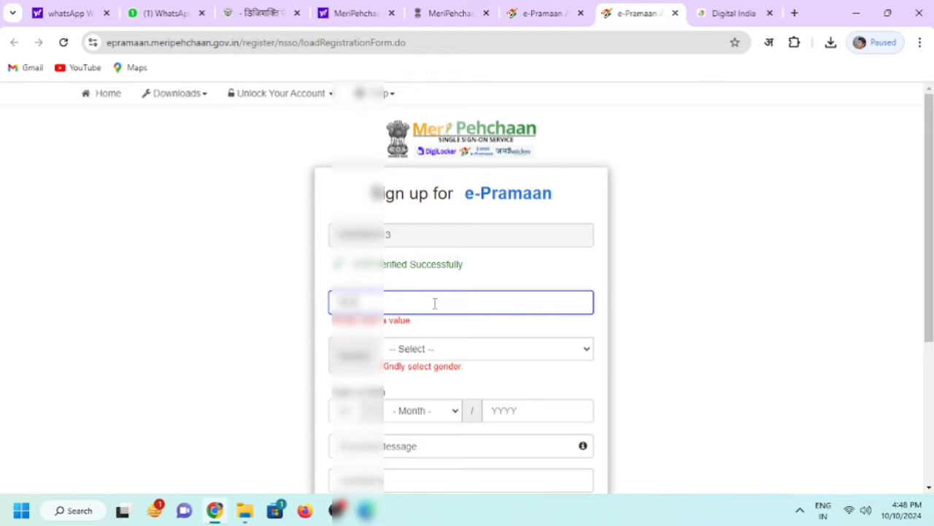
text( Kumar)
click(451, 348)
click(444, 373)
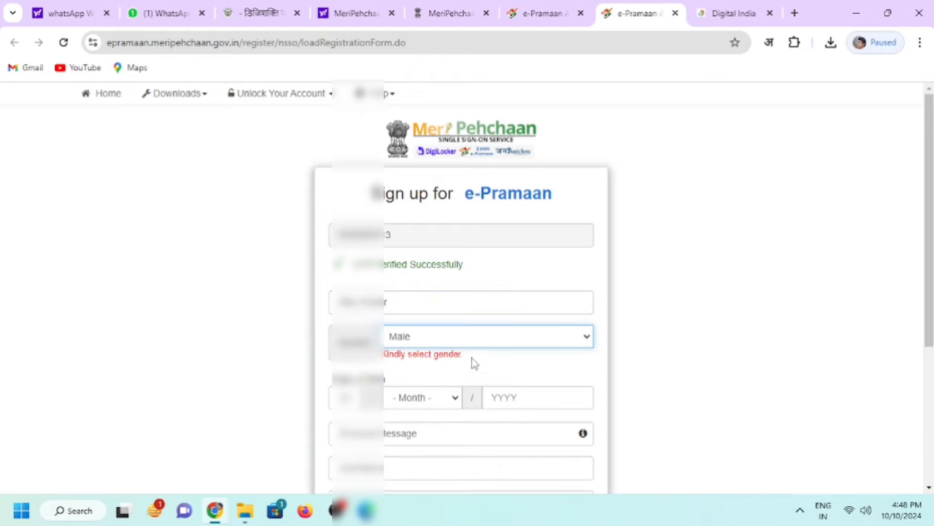
click(439, 401)
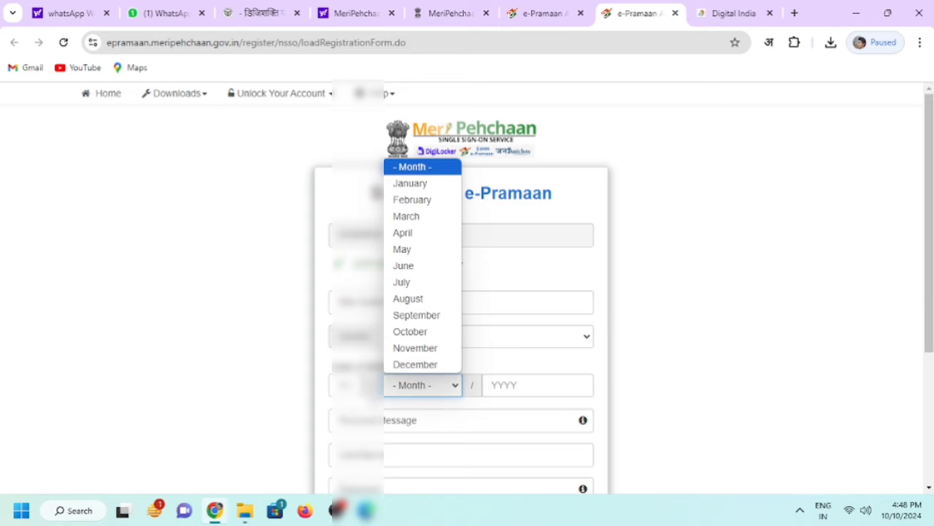
key(Down)
key(Down)
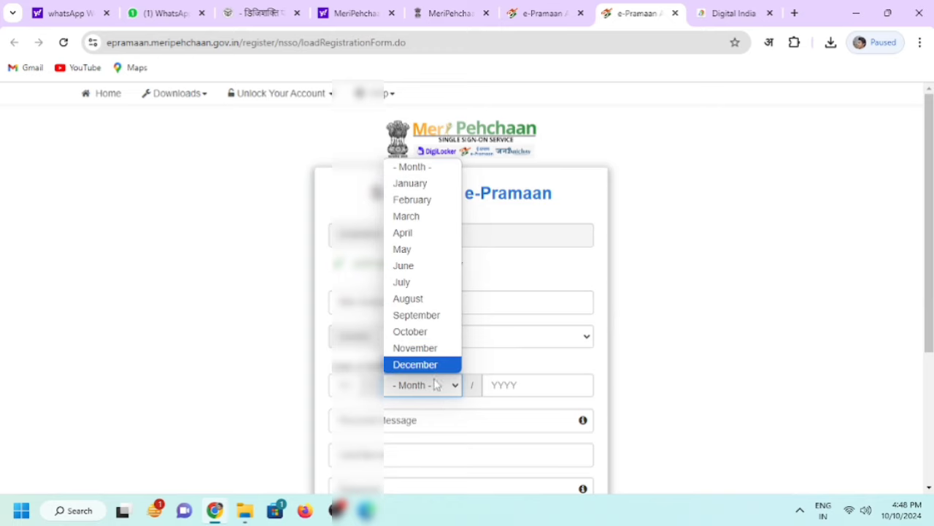
click(418, 233)
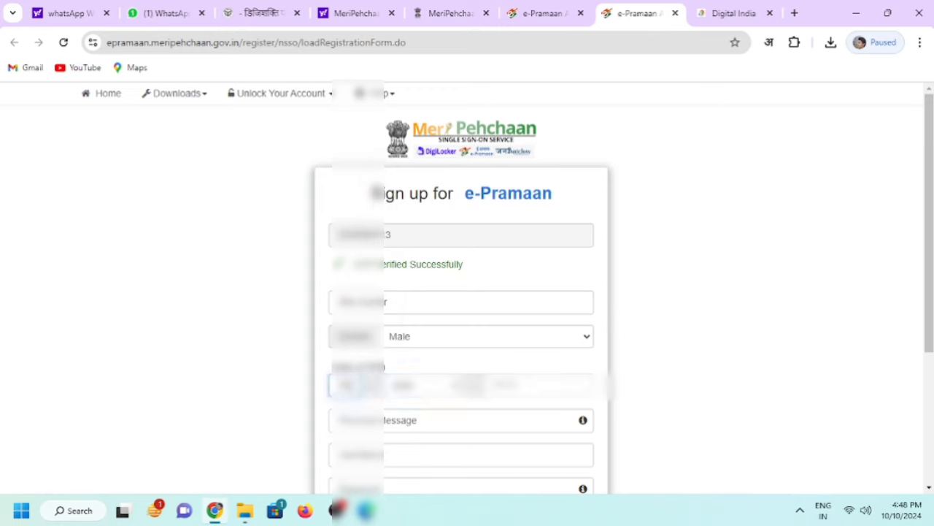
click(493, 391)
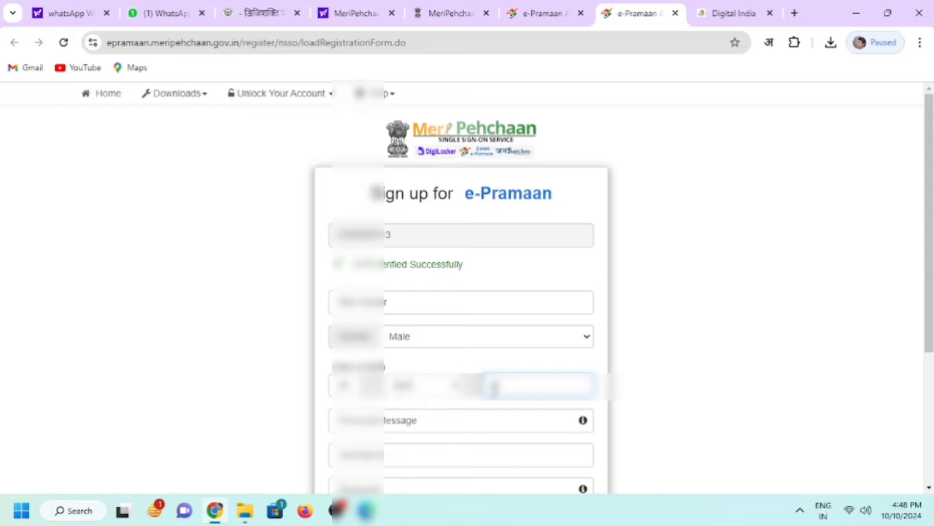
text(1990)
Step: Add the personal message 'abc', choose a username, and enter and confirm the password
scroll(456, 330, down, 2)
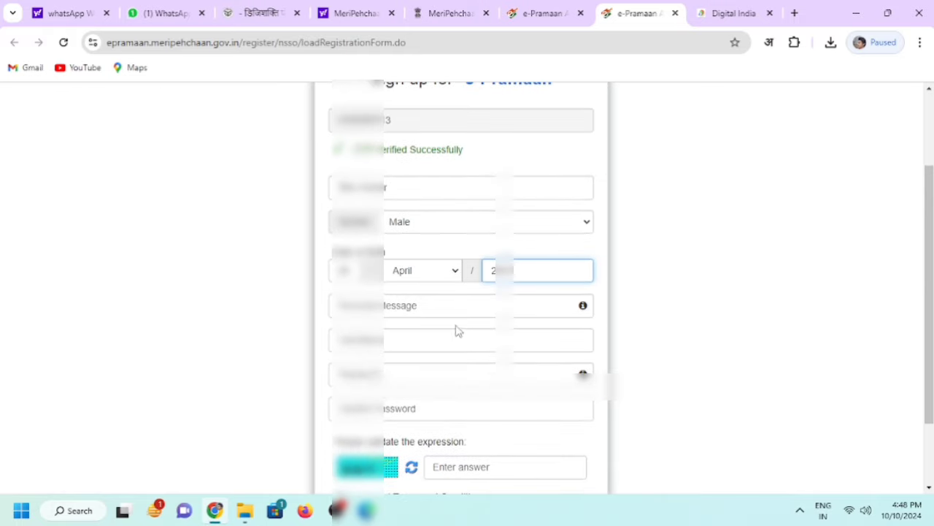
click(455, 309)
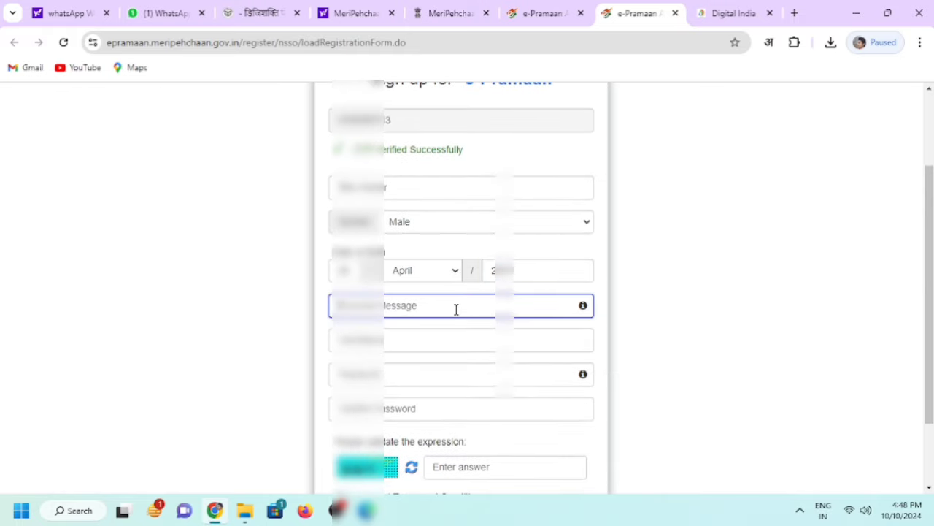
text(abc)
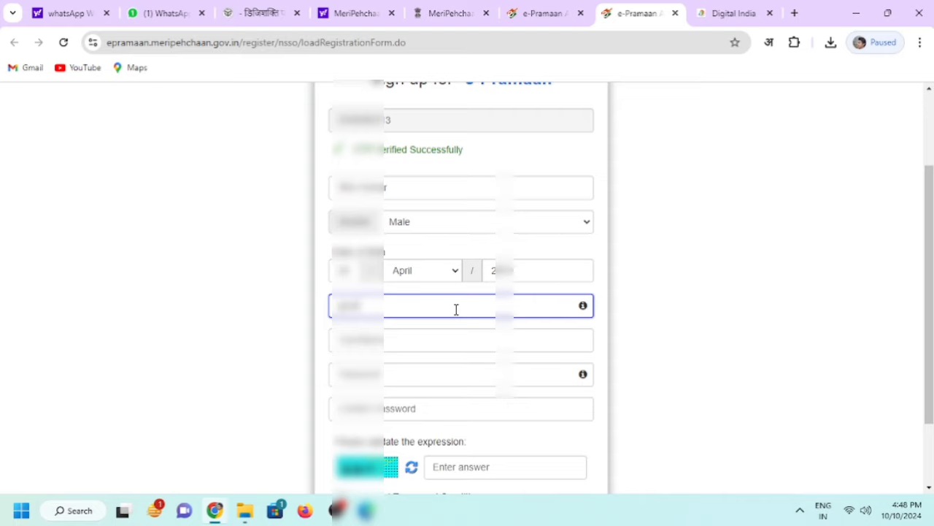
key(BackSpace)
key(BackSpace)
key(BackSpace)
text(abc)
click(431, 336)
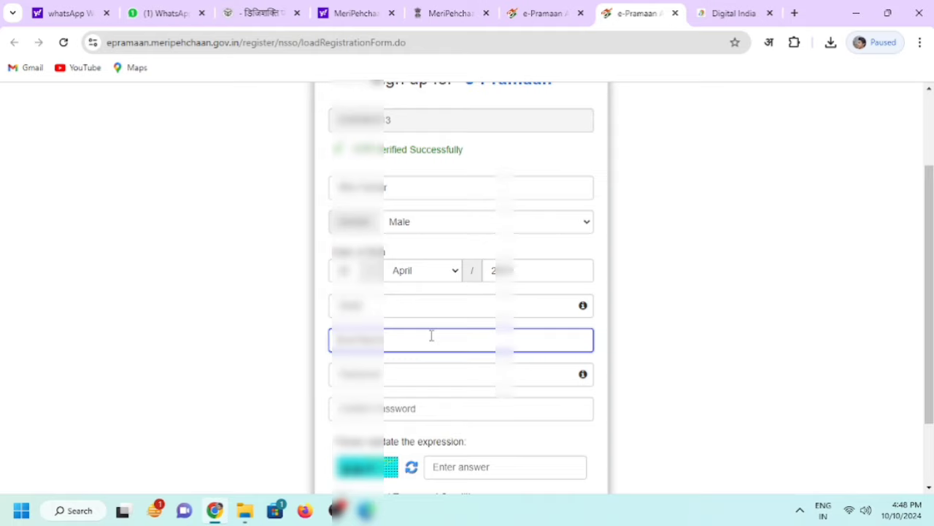
key(ctrl+v)
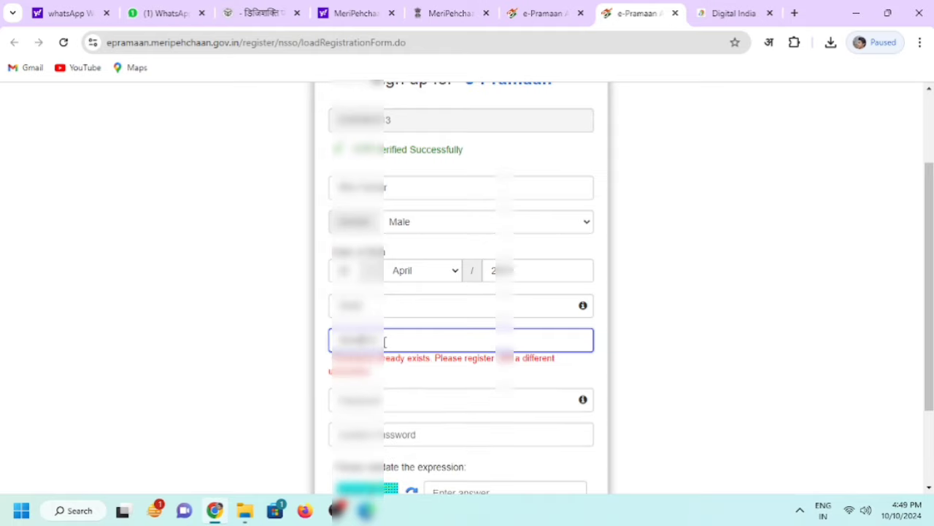
text(07)
click(402, 386)
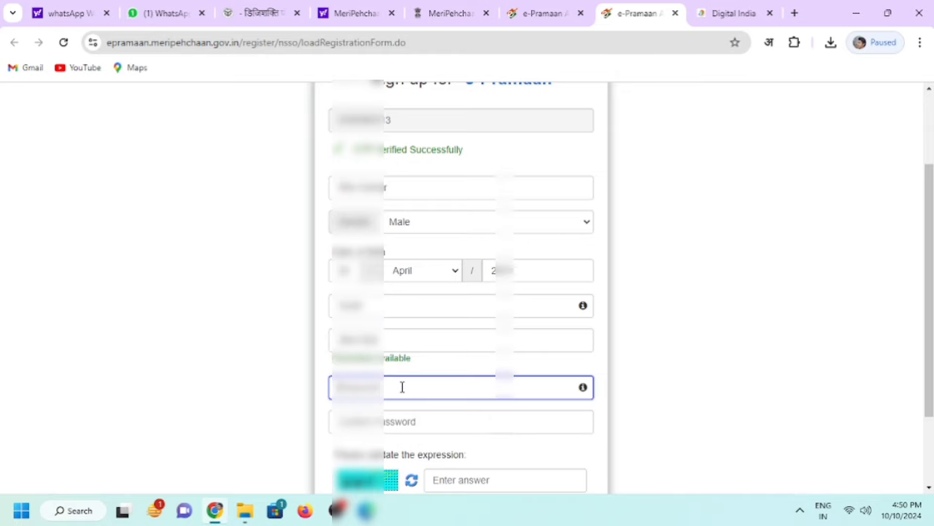
click(417, 423)
text(******)
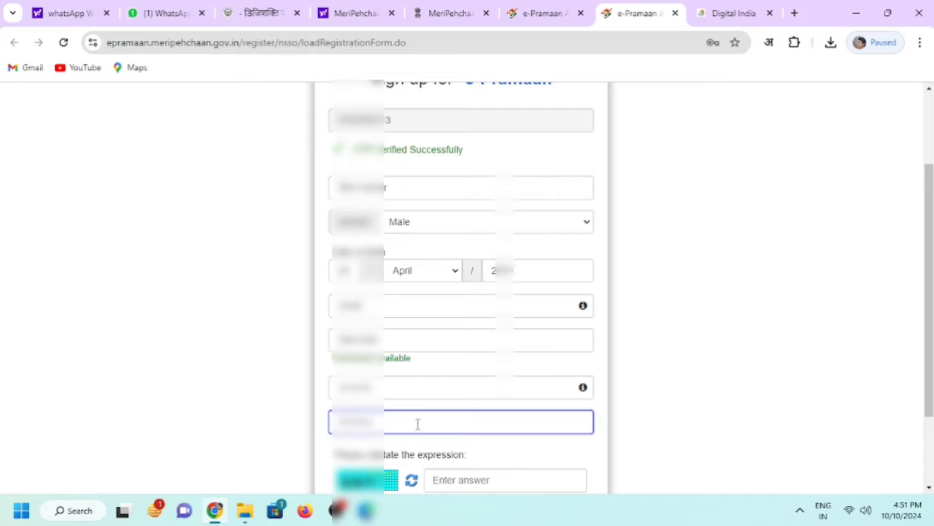
Step: Answer the captcha with 4 and accept the Terms and Conditions
scroll(418, 424, down, 2)
click(467, 376)
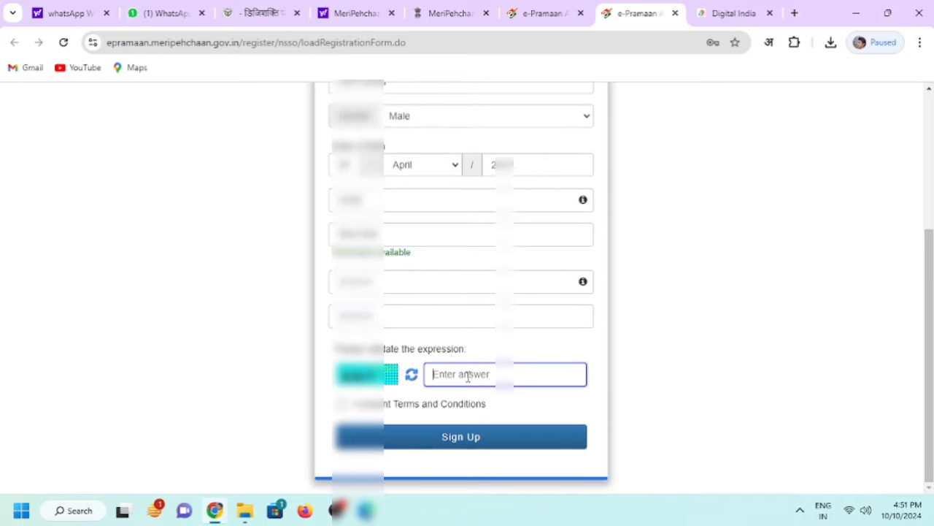
text(4)
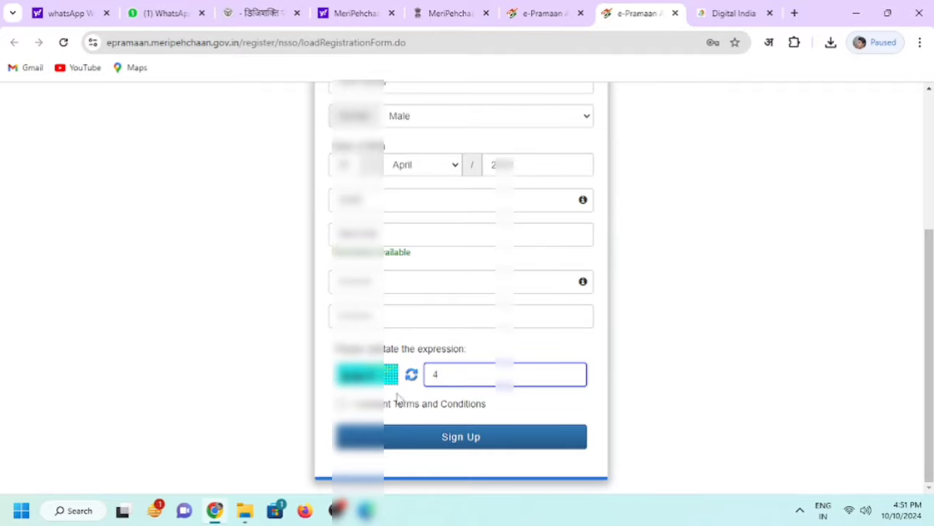
click(343, 405)
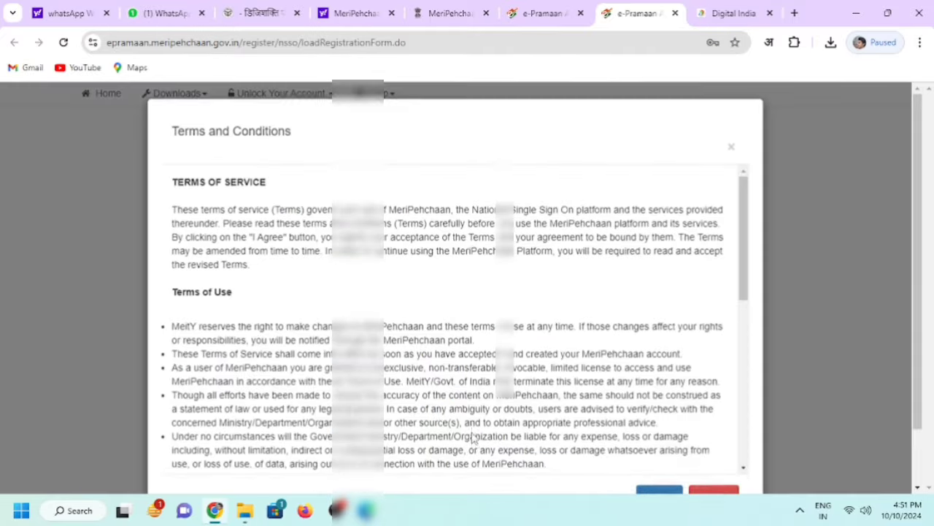
scroll(441, 385, down, 10)
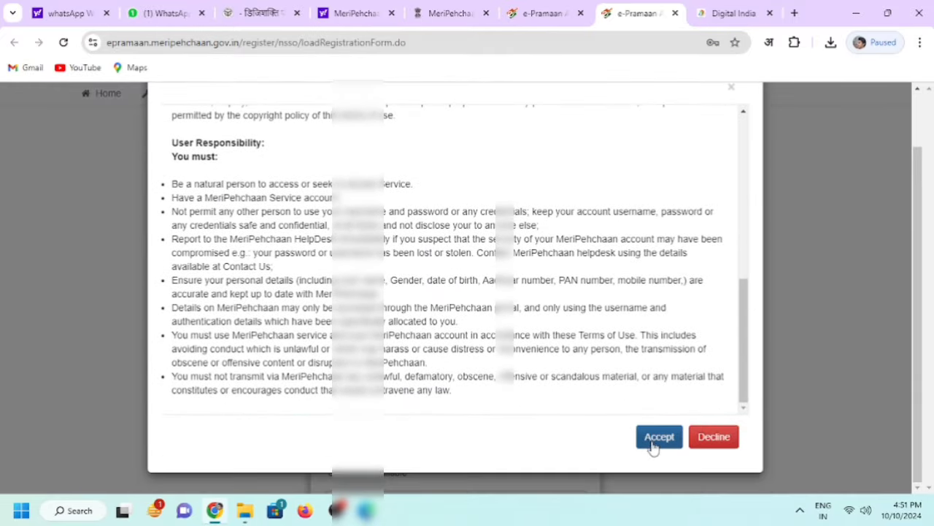
click(653, 442)
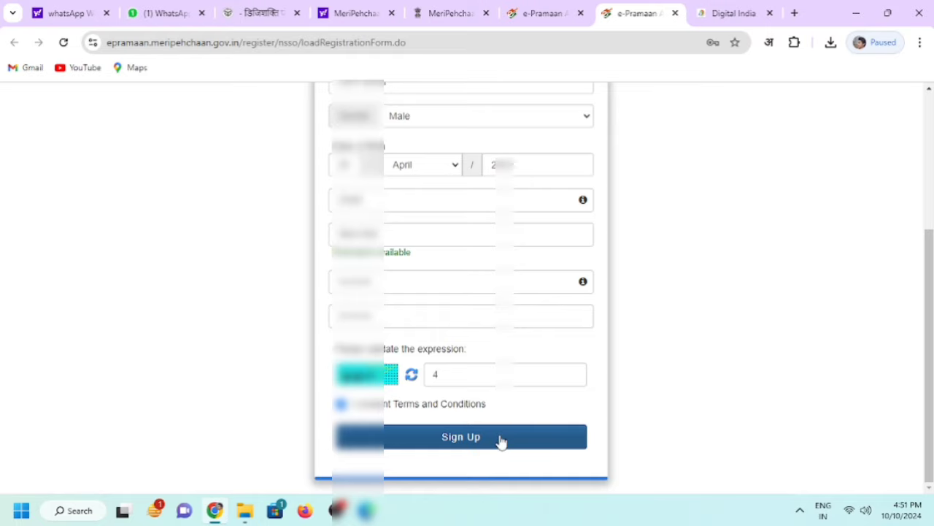
Step: Submit the sign-up and continue to the MeriPehchaan services dashboard
click(503, 444)
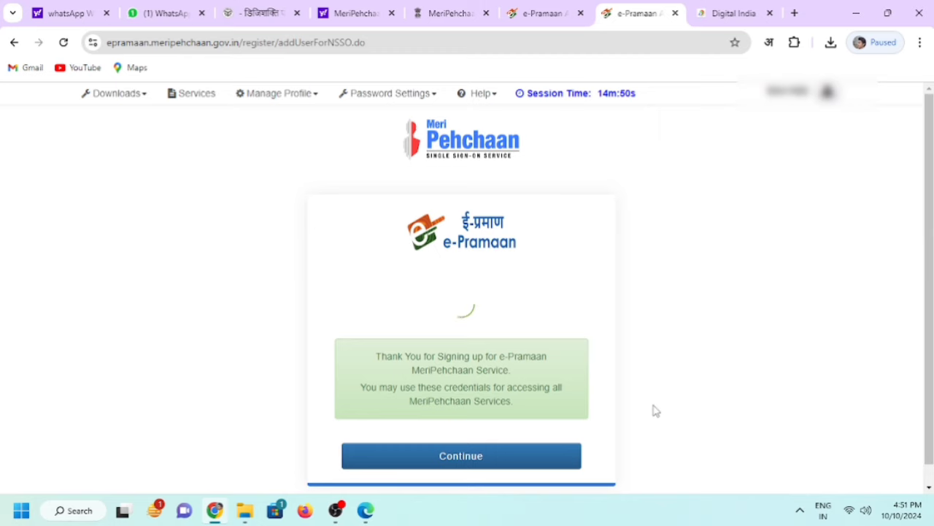
click(500, 443)
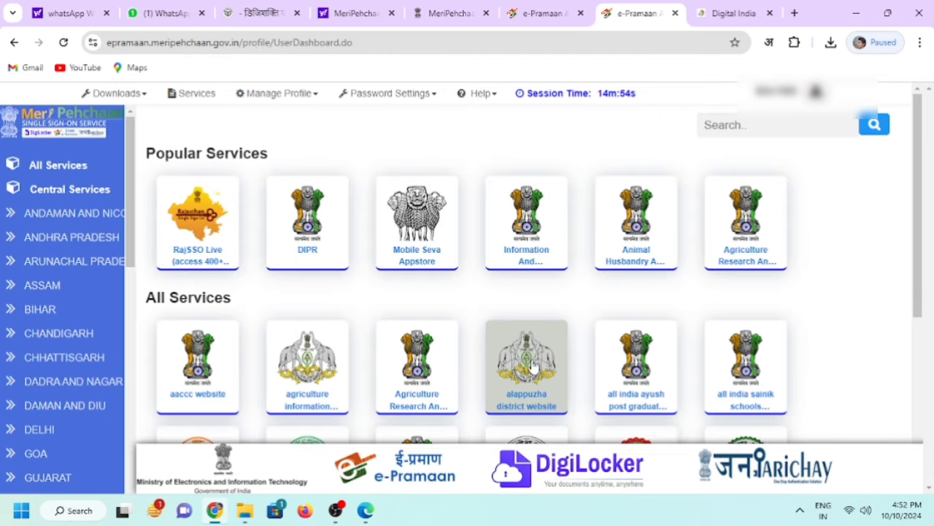
scroll(533, 365, down, 3)
scroll(532, 367, down, 1)
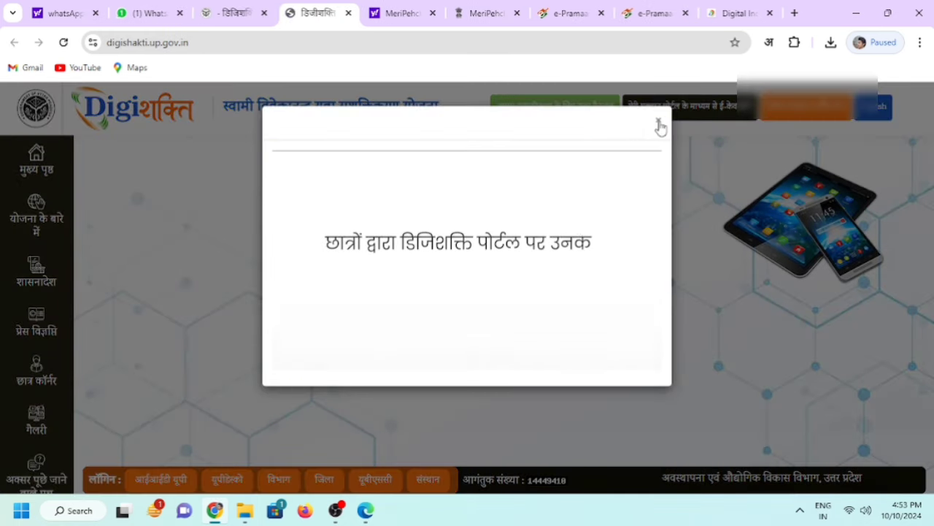
Step: Dismiss the announcement, open e-KYC via MeriPehchaan and choose the technical education board
click(659, 121)
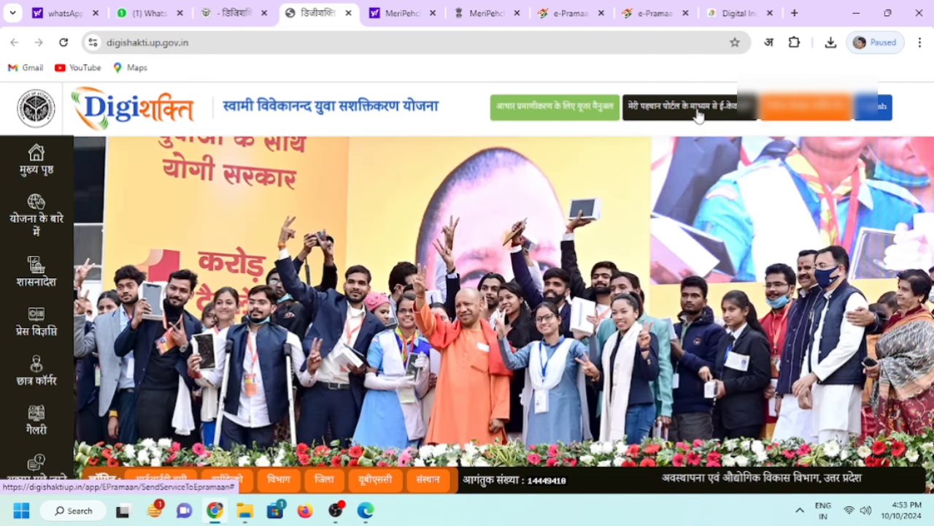
click(699, 115)
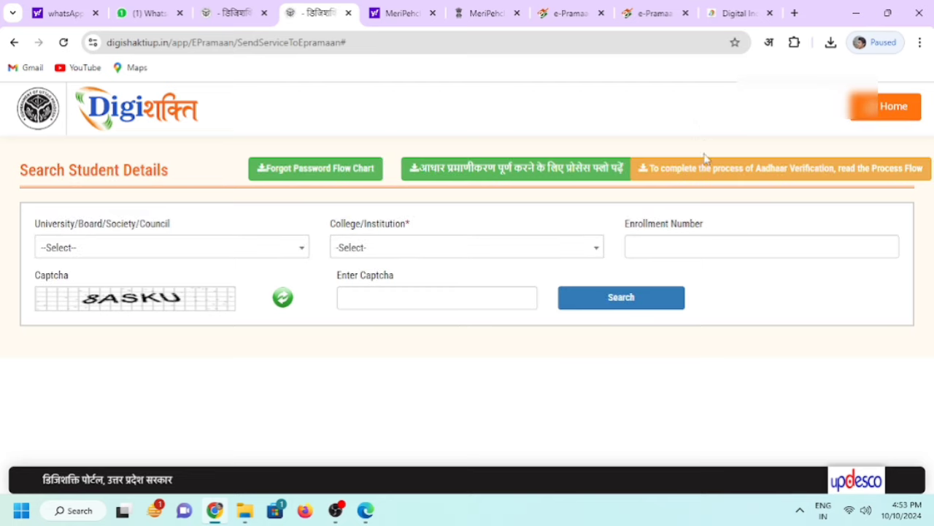
click(234, 252)
click(670, 247)
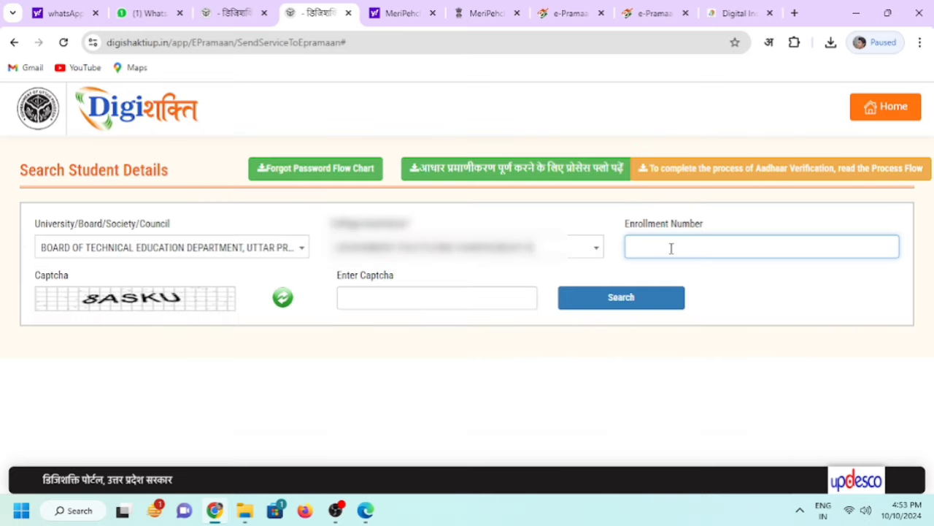
Step: Search by enrollment number and captcha, then start e-Pramaan MeriPehchaan verification
key(ctrl+v)
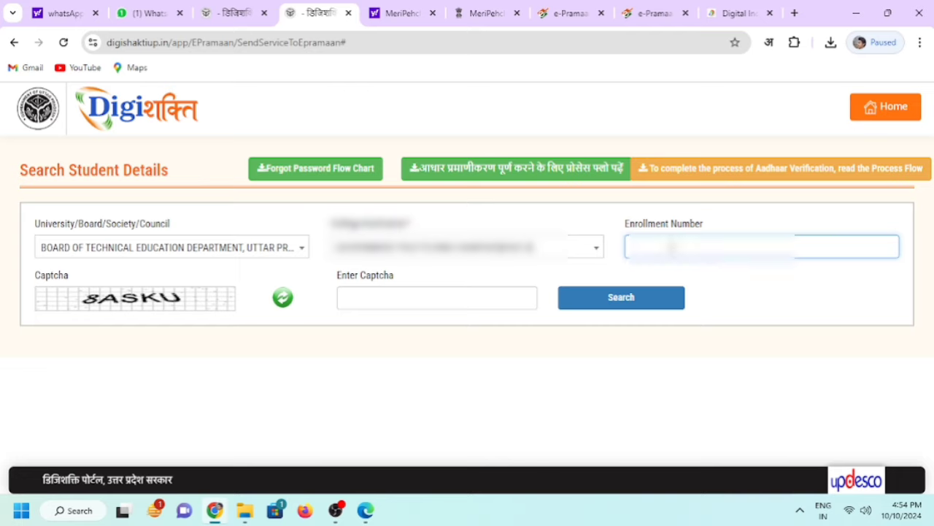
click(411, 304)
text(8A)
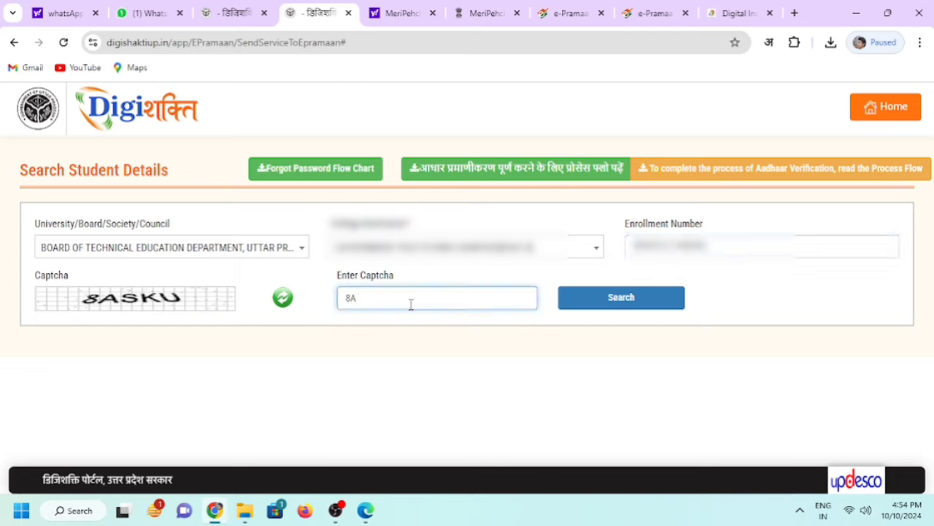
text(SKU)
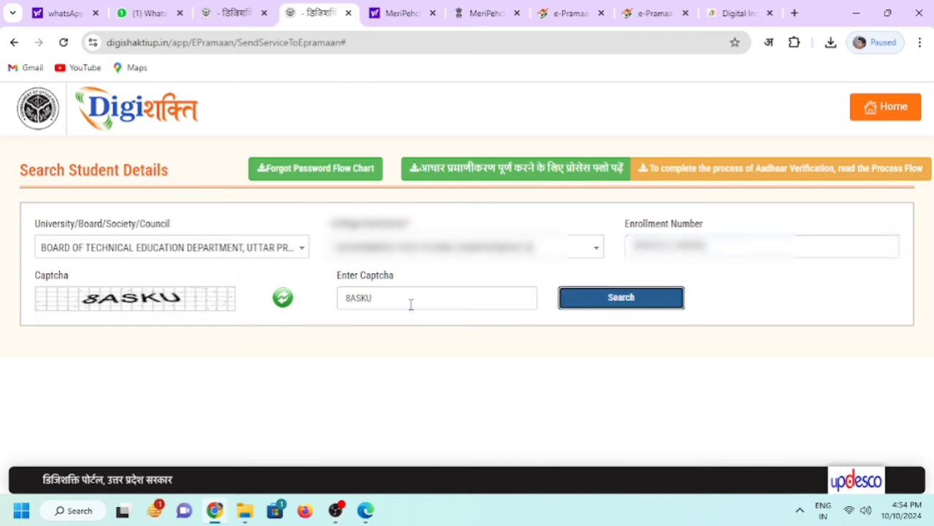
click(657, 303)
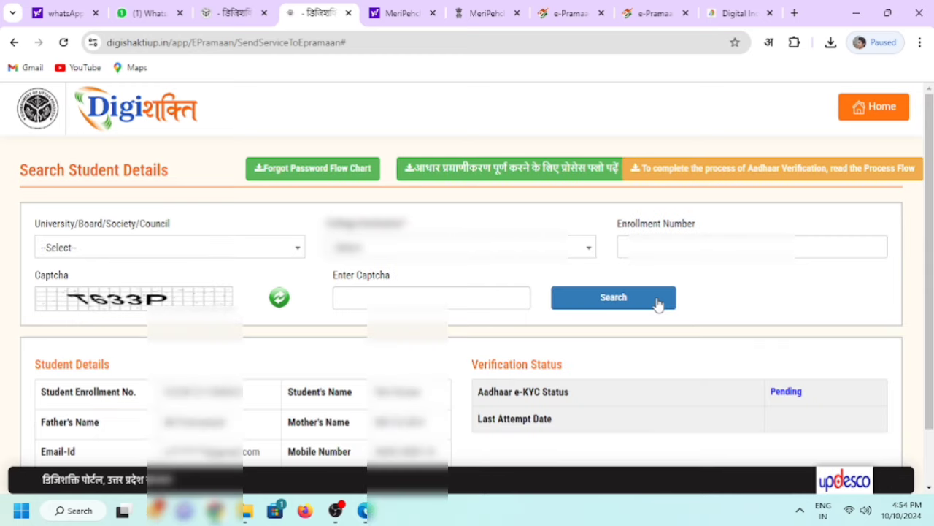
scroll(664, 329, down, 1)
click(659, 421)
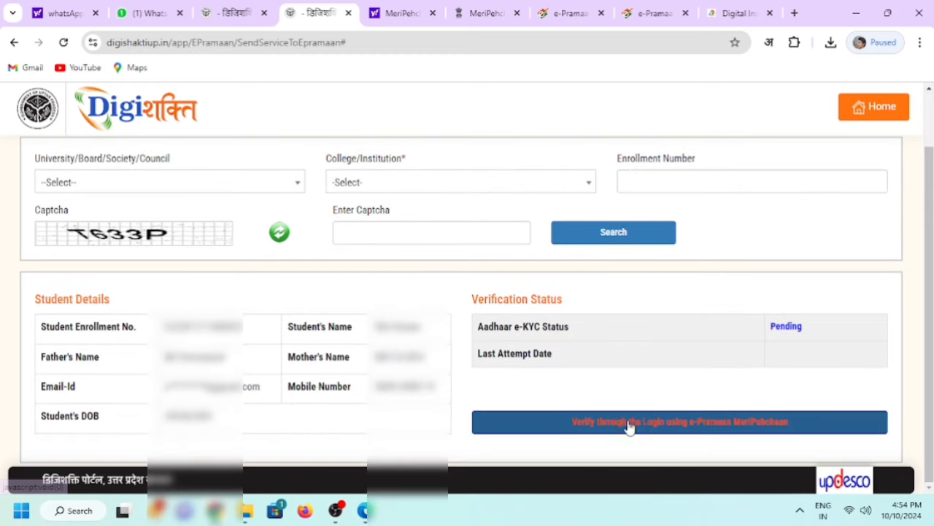
Step: Start e-Pramaan MeriPehchaan verification and enter the student's Aadhaar number
click(649, 423)
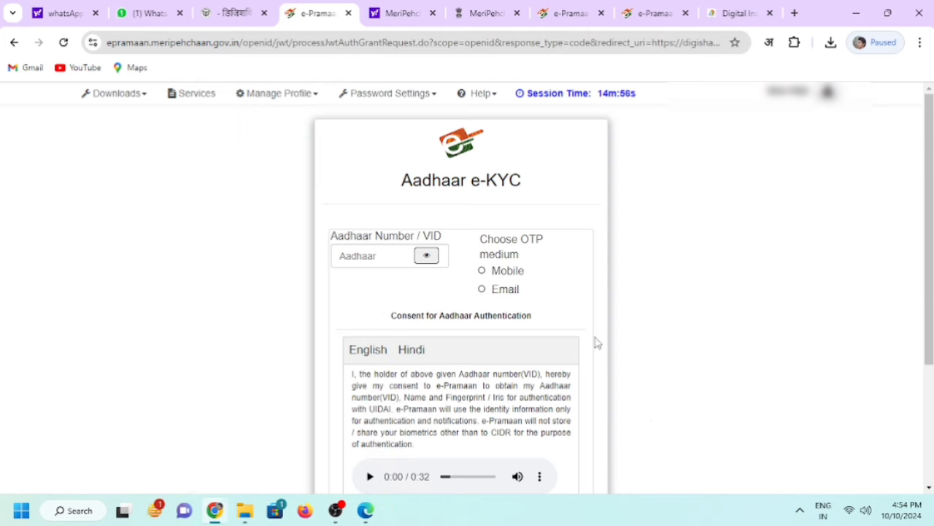
click(376, 259)
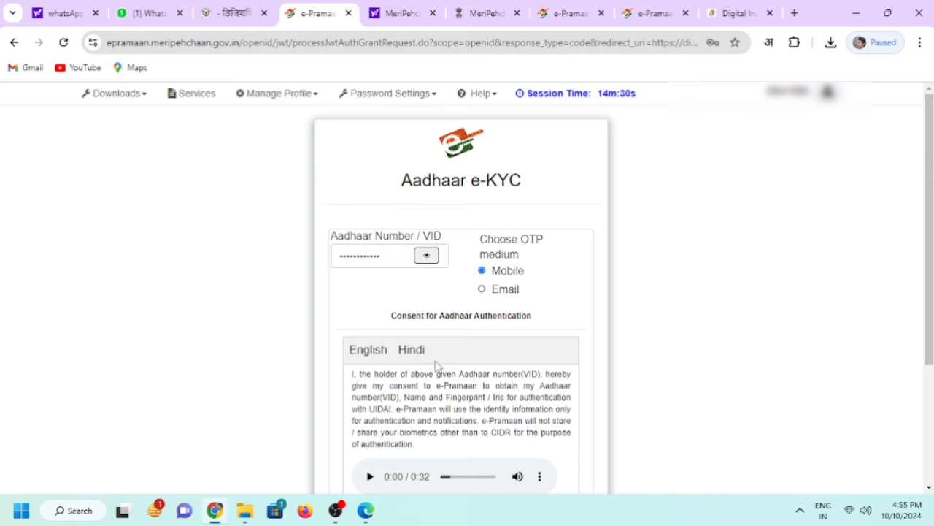
scroll(445, 381, down, 3)
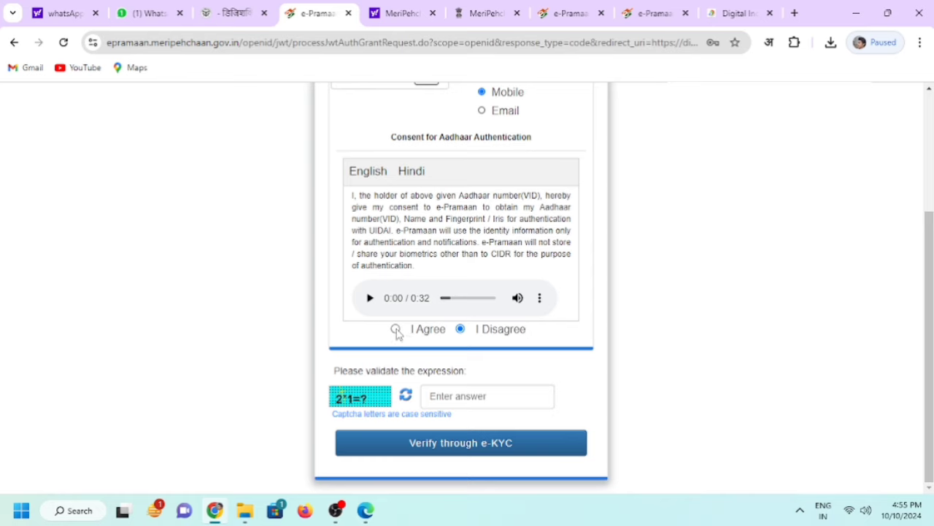
Step: Give Aadhaar consent, answer a refreshed captcha with 3, and submit for e-KYC
click(396, 330)
click(460, 396)
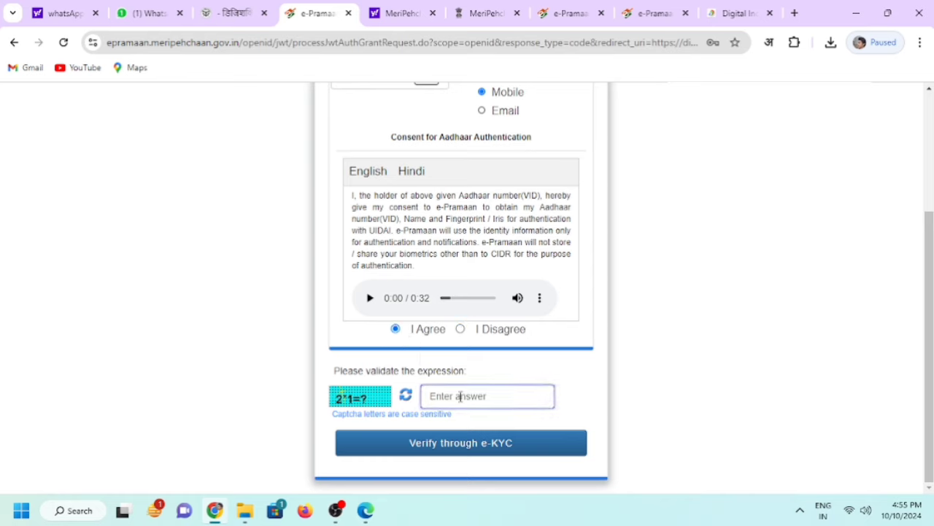
click(408, 402)
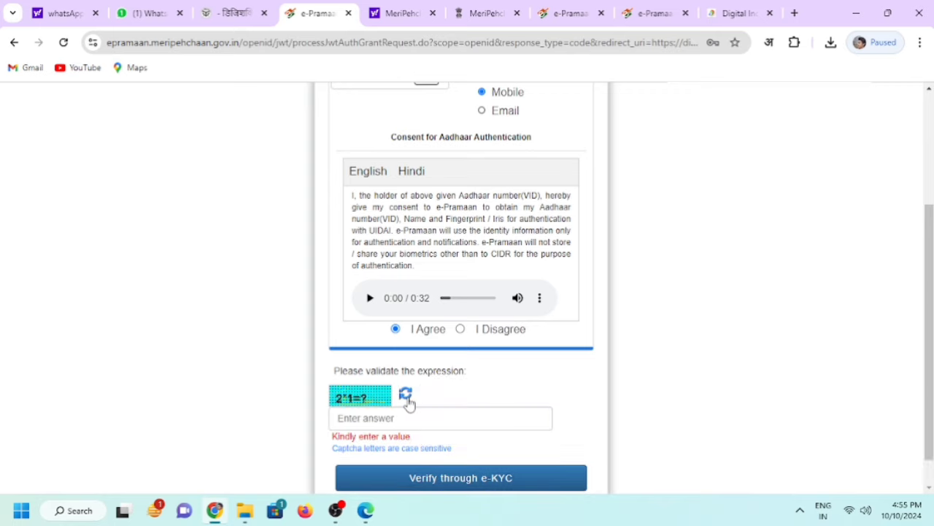
click(406, 395)
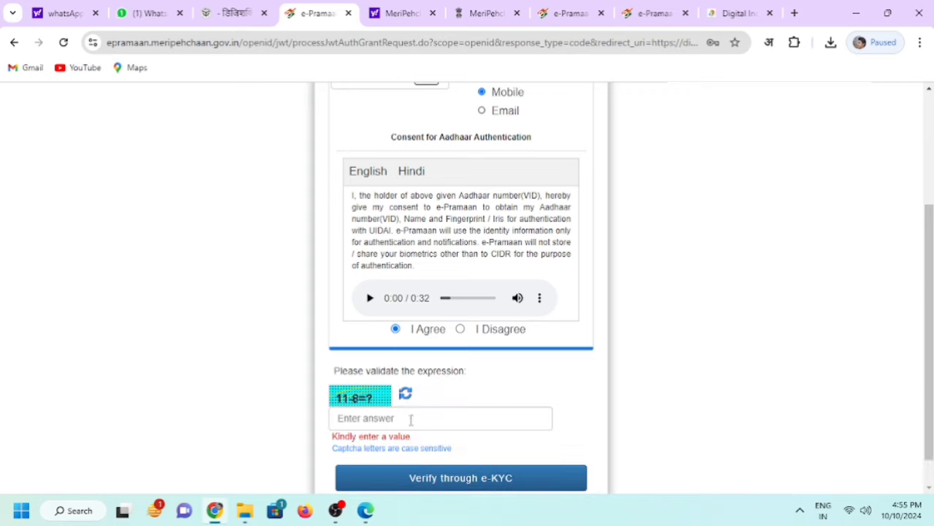
click(413, 419)
text(3)
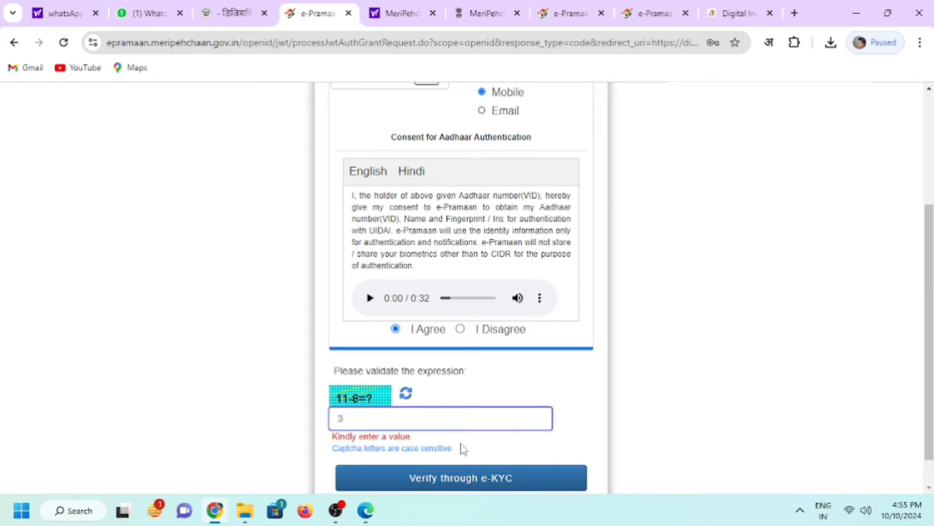
click(519, 454)
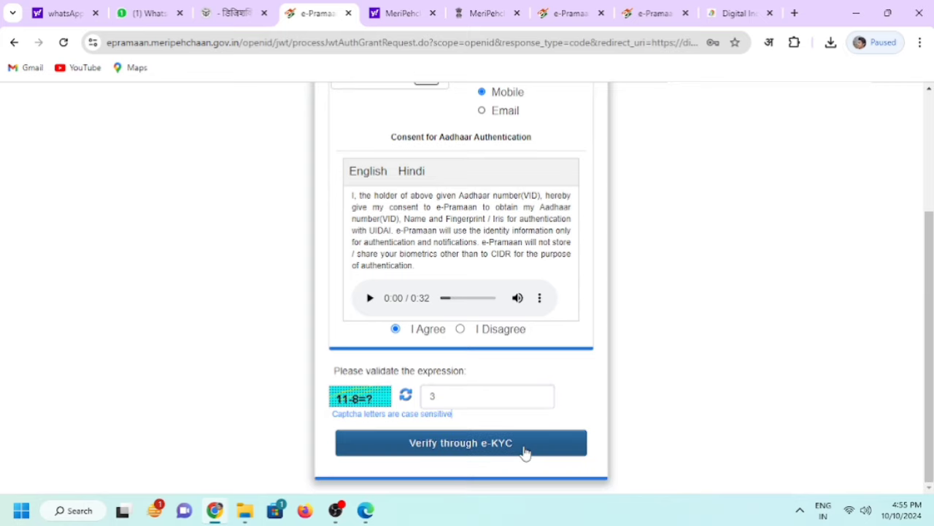
click(457, 447)
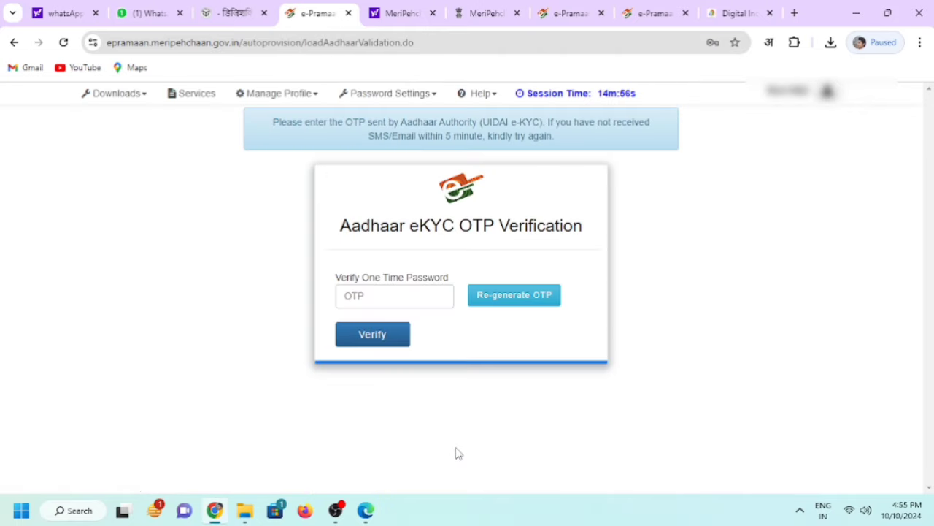
Step: Verify the UIDAI OTP, then the mobile OTP, to reach the Success confirmation
click(405, 297)
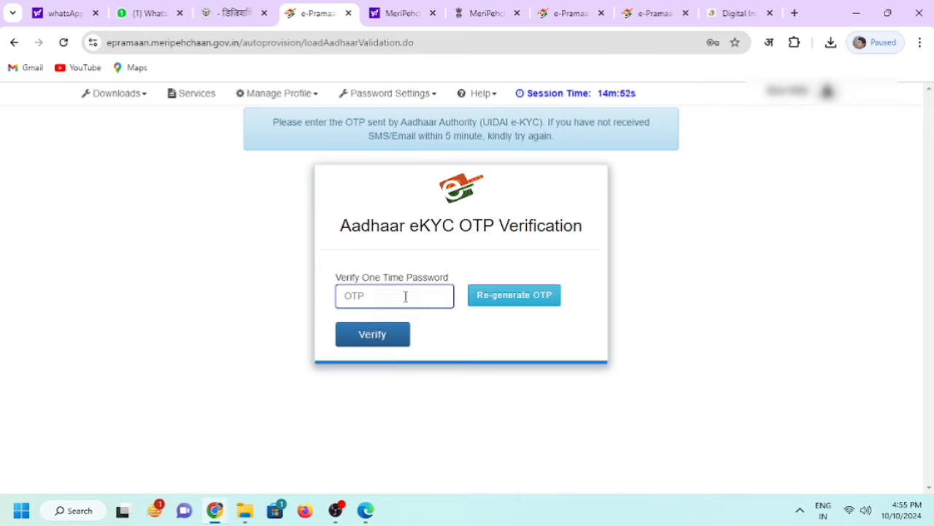
click(373, 342)
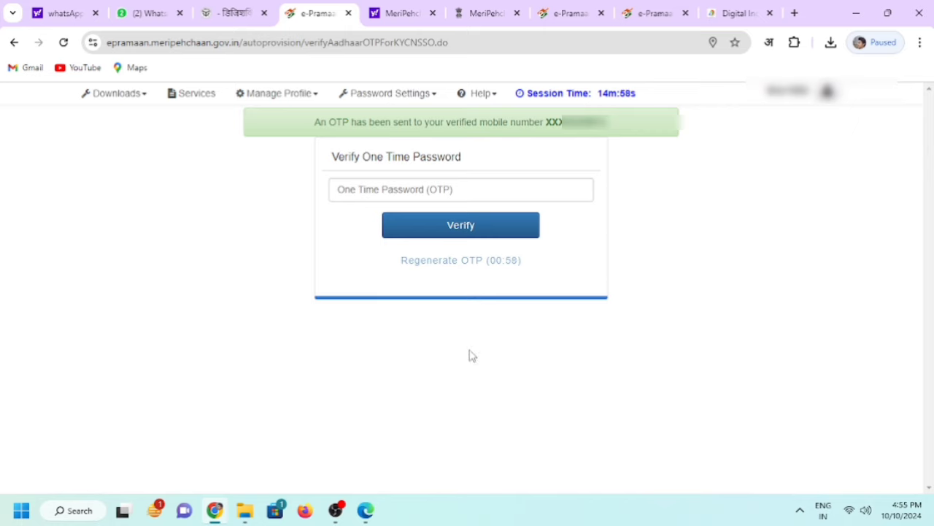
click(443, 191)
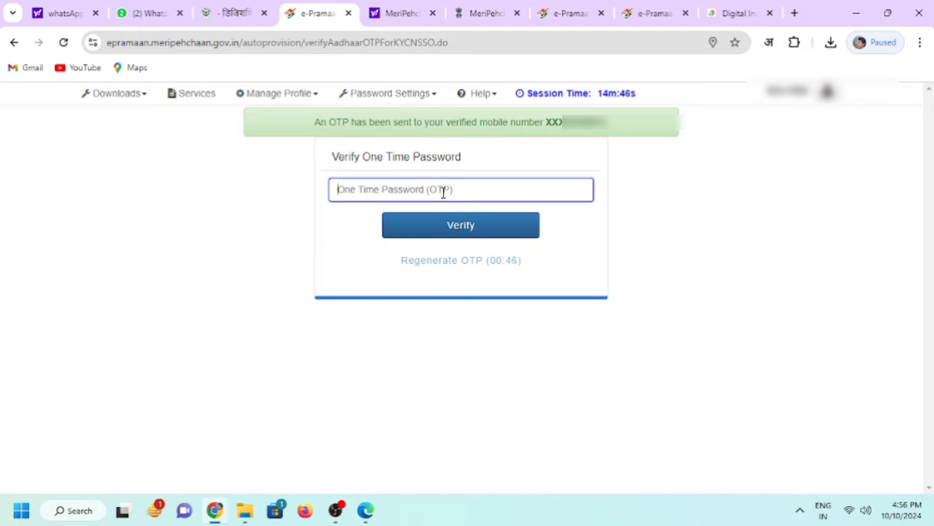
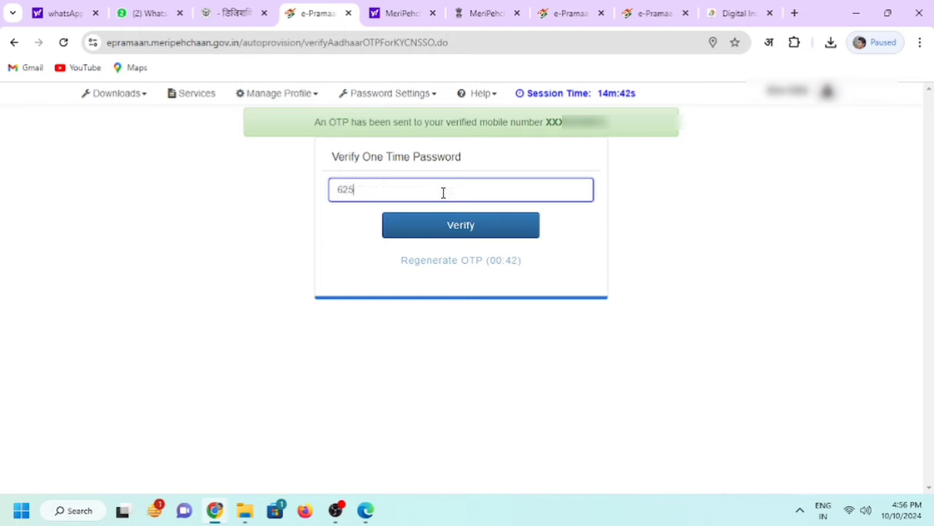
click(480, 231)
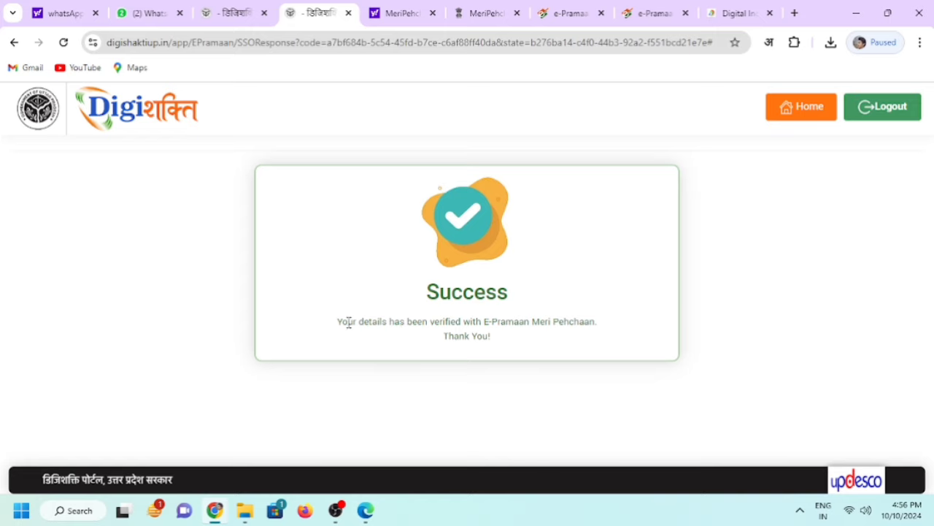
Step: Go Home, dismiss the video popup, and reopen MeriPehchaan e-KYC search
drag(347, 321, 515, 356)
click(521, 355)
click(820, 116)
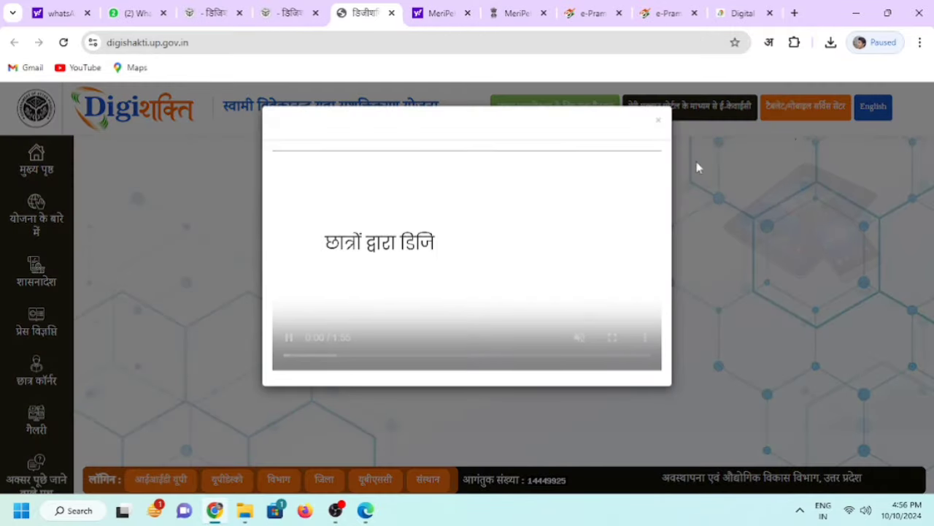
click(659, 120)
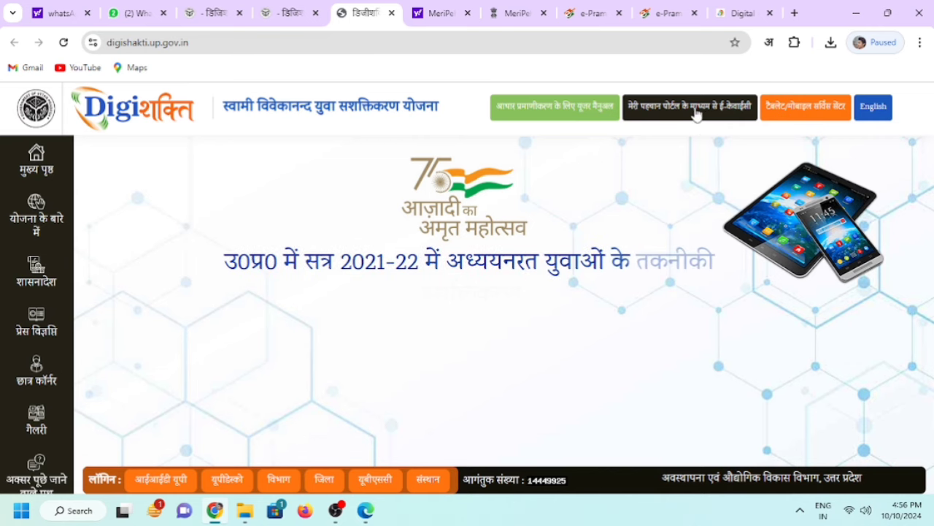
click(692, 117)
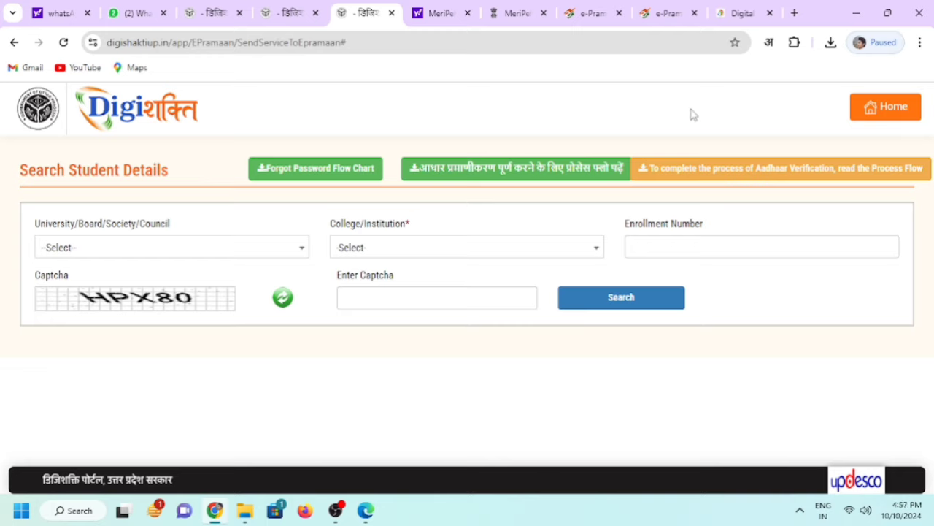
Step: Select Board of Technical Education, Uttar Pradesh and enter the student's enrollment number
click(125, 249)
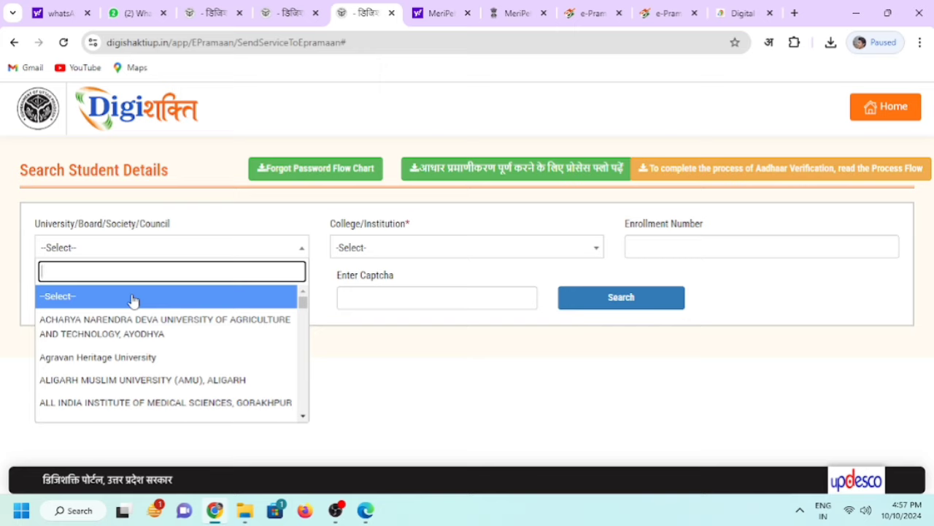
text(o)
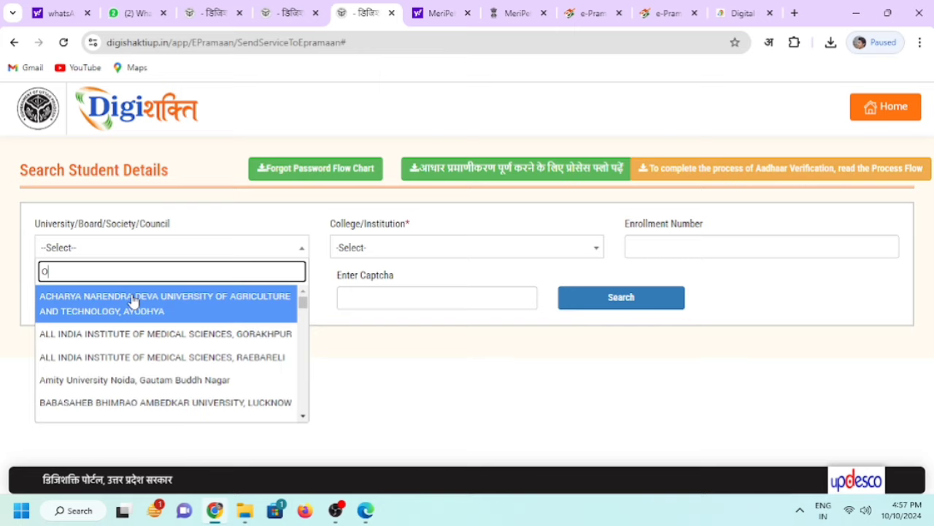
key(BackSpace)
text(BOARD)
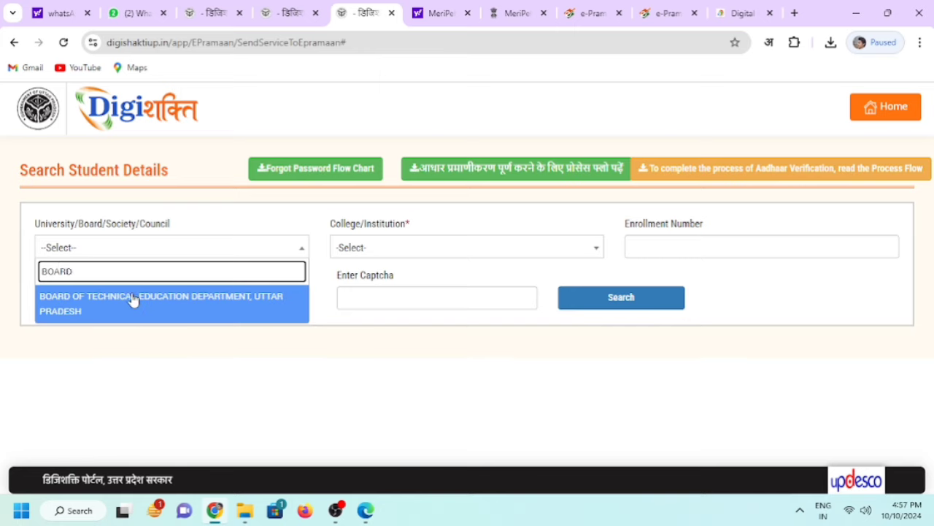
click(307, 291)
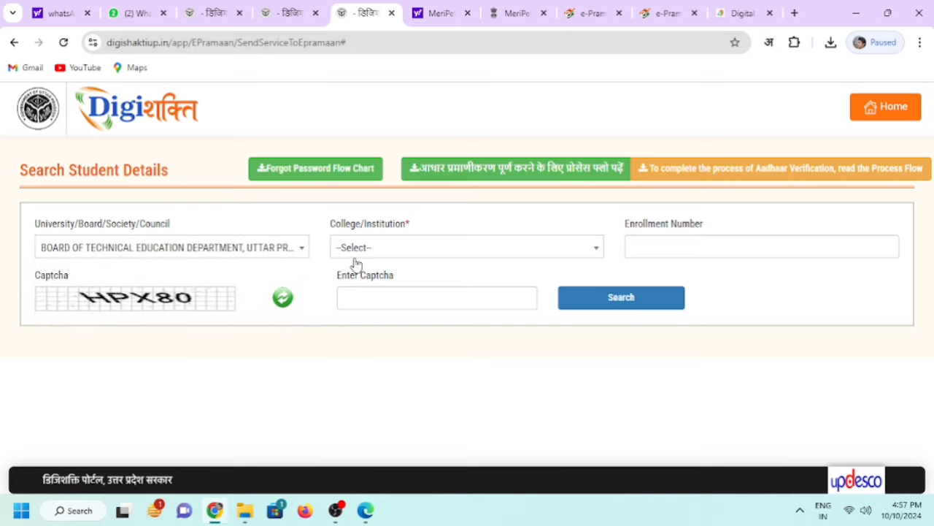
click(657, 248)
text(12)
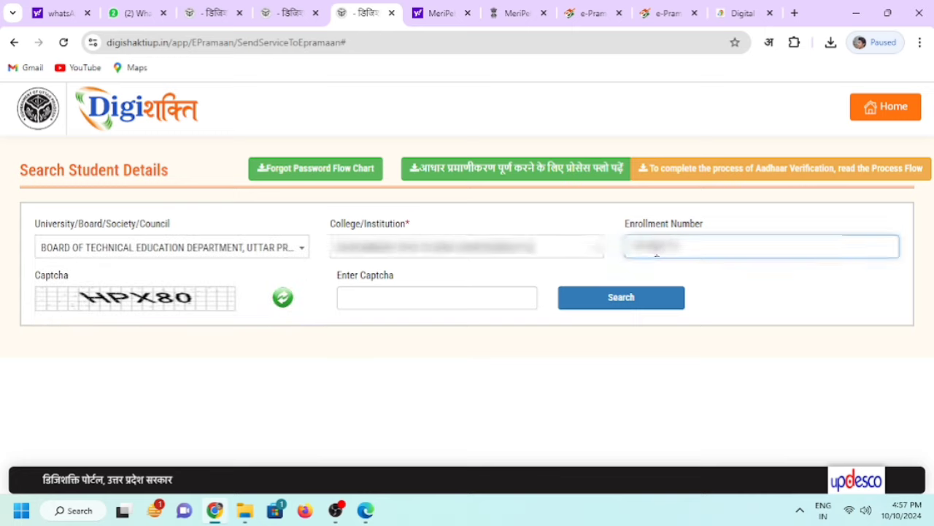
text(123412)
click(387, 306)
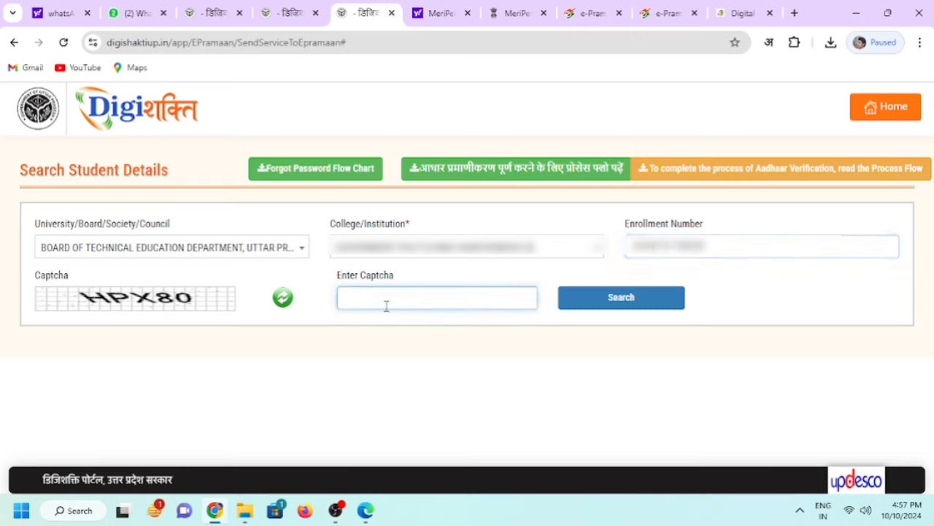